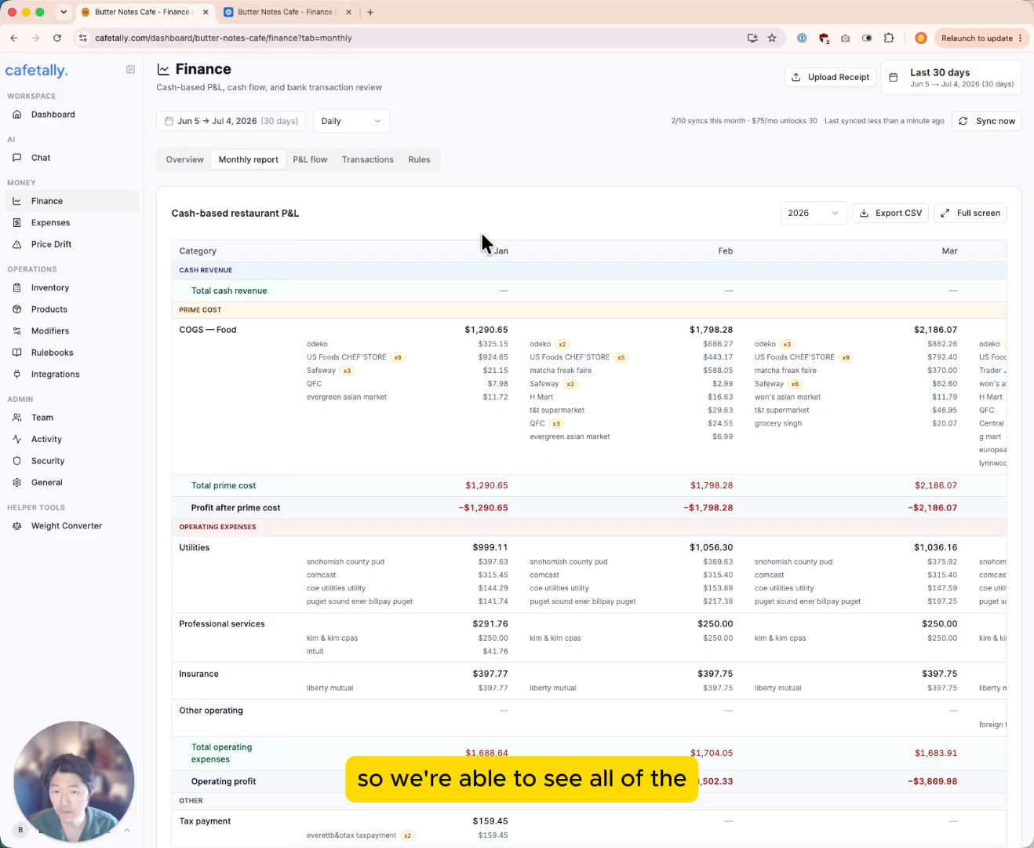
Step: Examine the monthly columns of the 2026 cash-based restaurant P&L, including revenue and prime cost
scroll(597, 471, "right", 10)
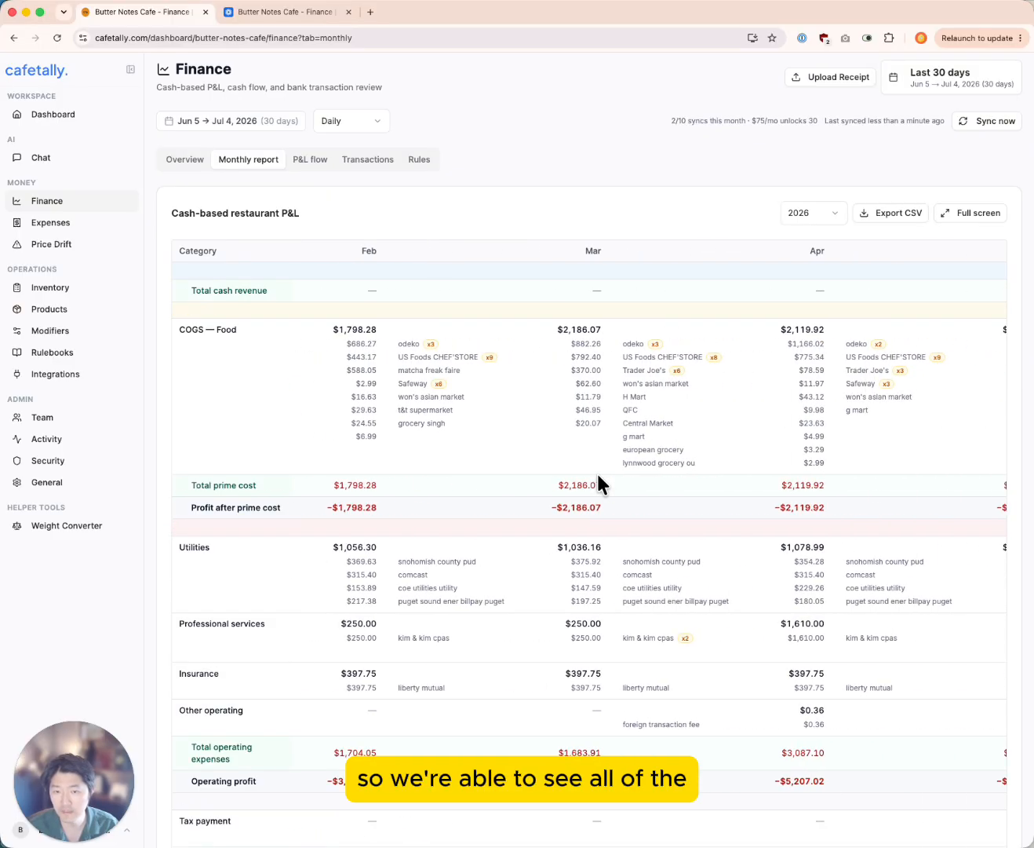
scroll(598, 480, "left", 10)
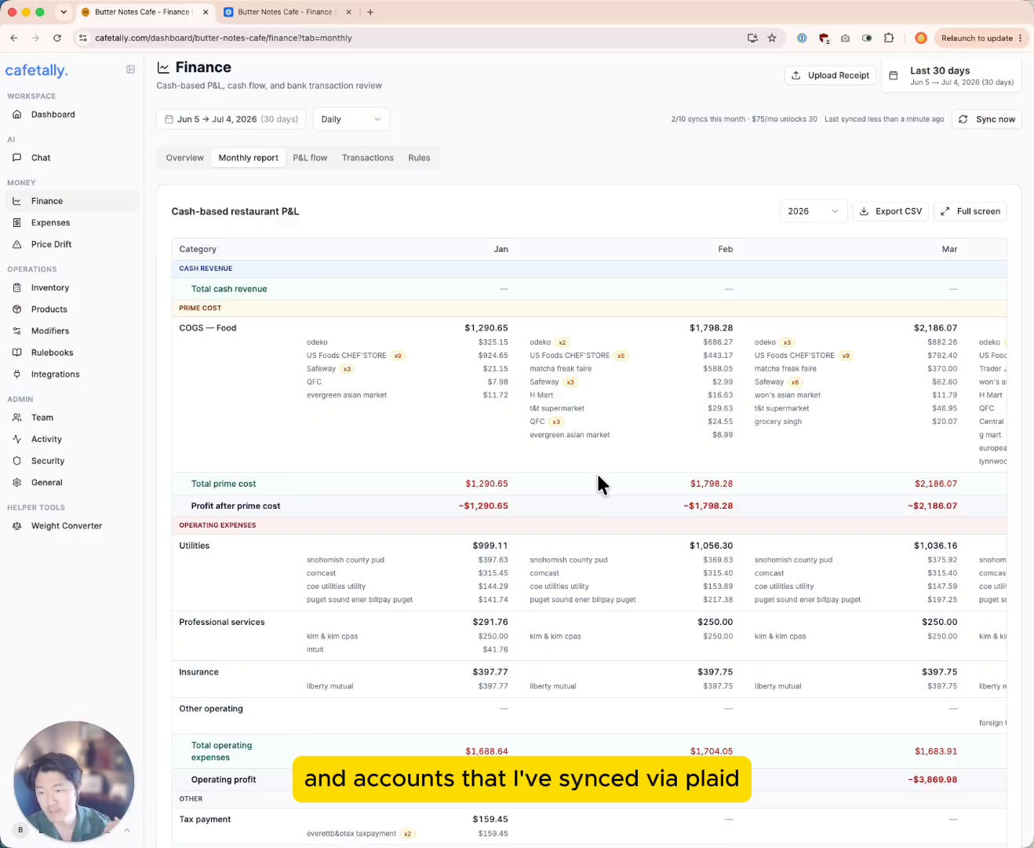
scroll(595, 475, "right", 3)
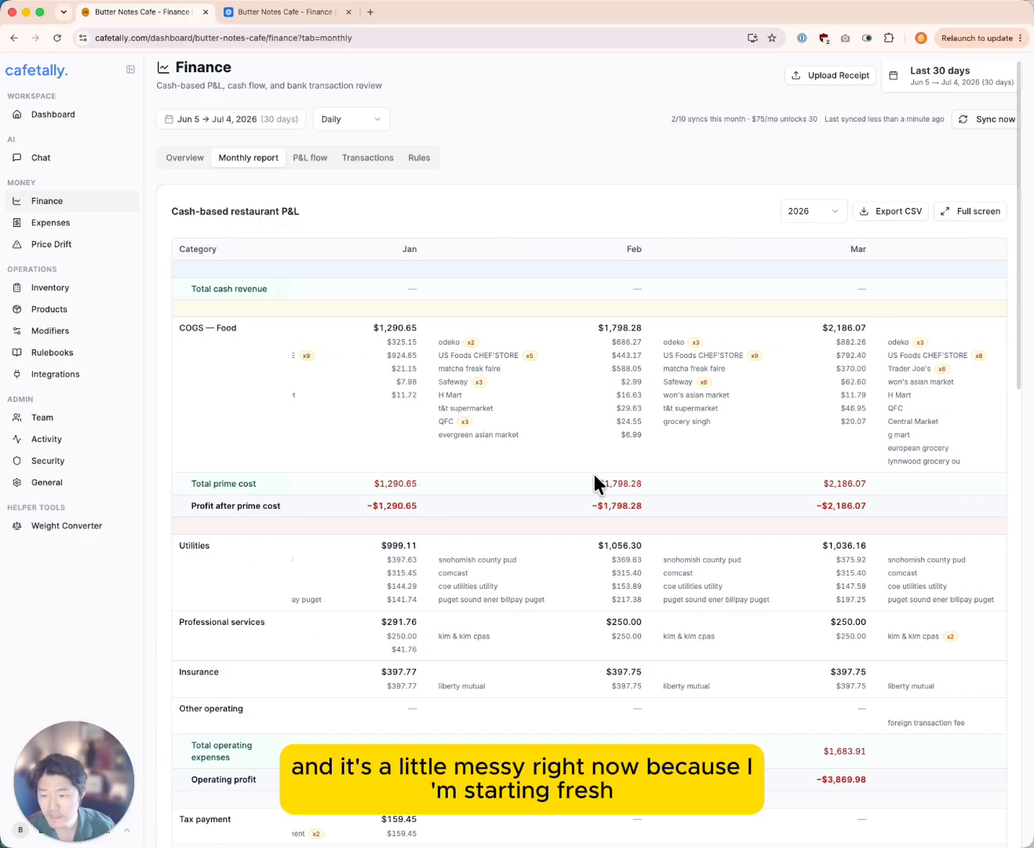
scroll(594, 474, "left", 3)
scroll(594, 474, "down", 1)
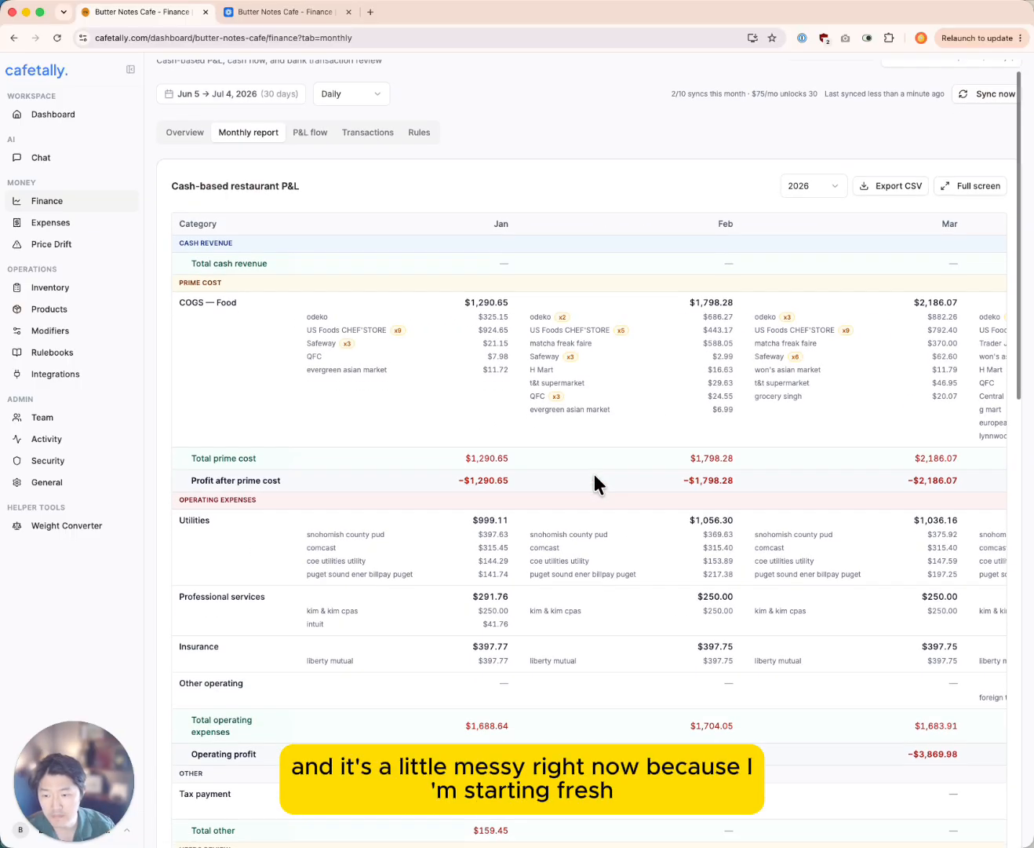
scroll(594, 475, "up", 1)
scroll(594, 475, "right", 6)
scroll(594, 475, "left", 6)
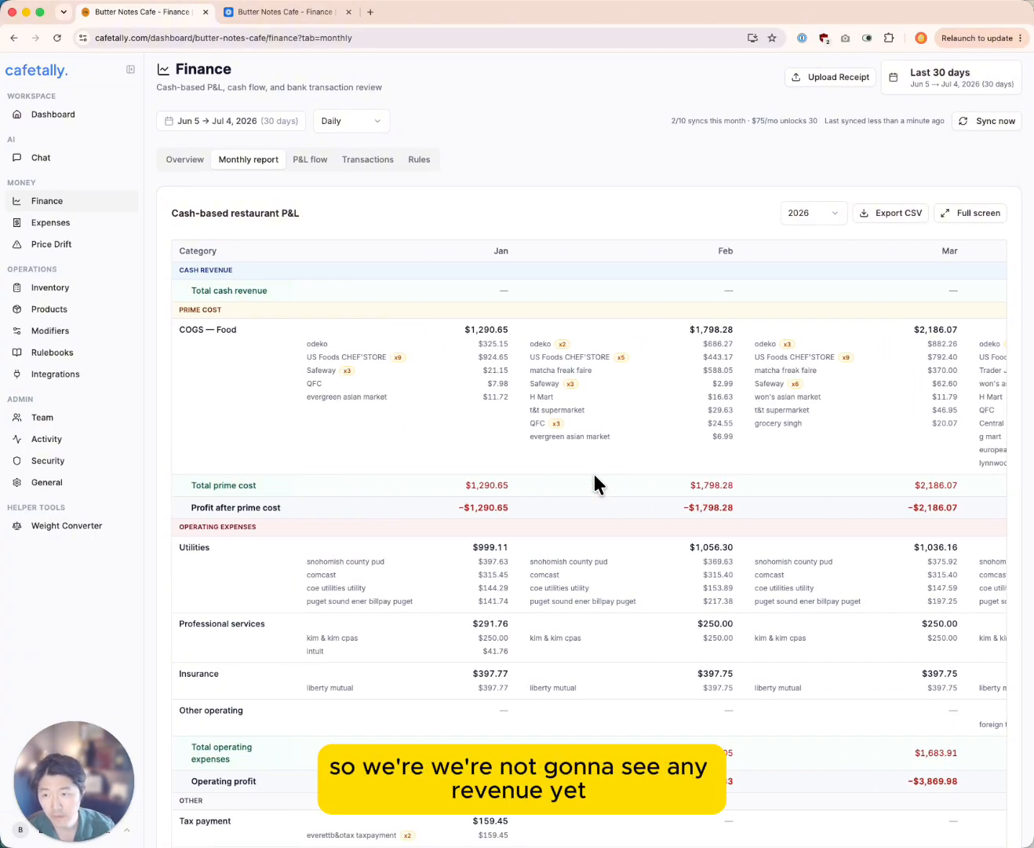
Step: Review the operating expenses and the uncategorized transactions under Needs Review in the monthly report
scroll(476, 455, "down", 8)
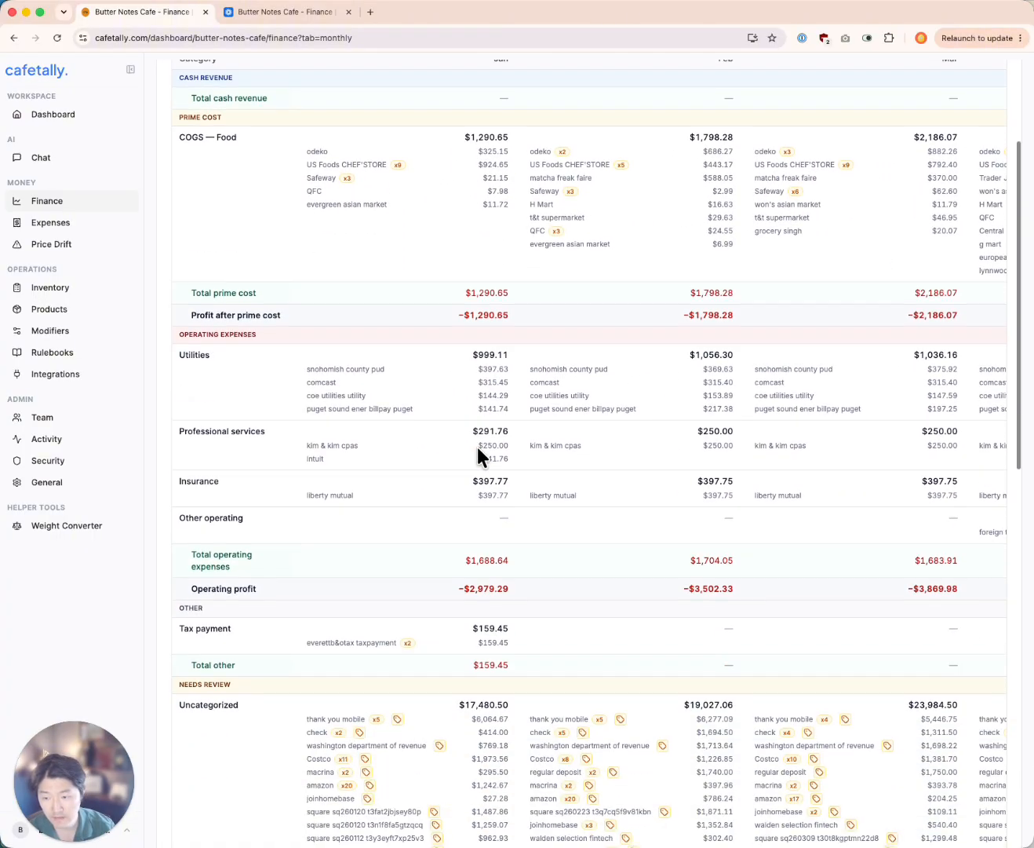
scroll(477, 449, "down", 3)
scroll(477, 449, "up", 2)
scroll(477, 448, "up", 1)
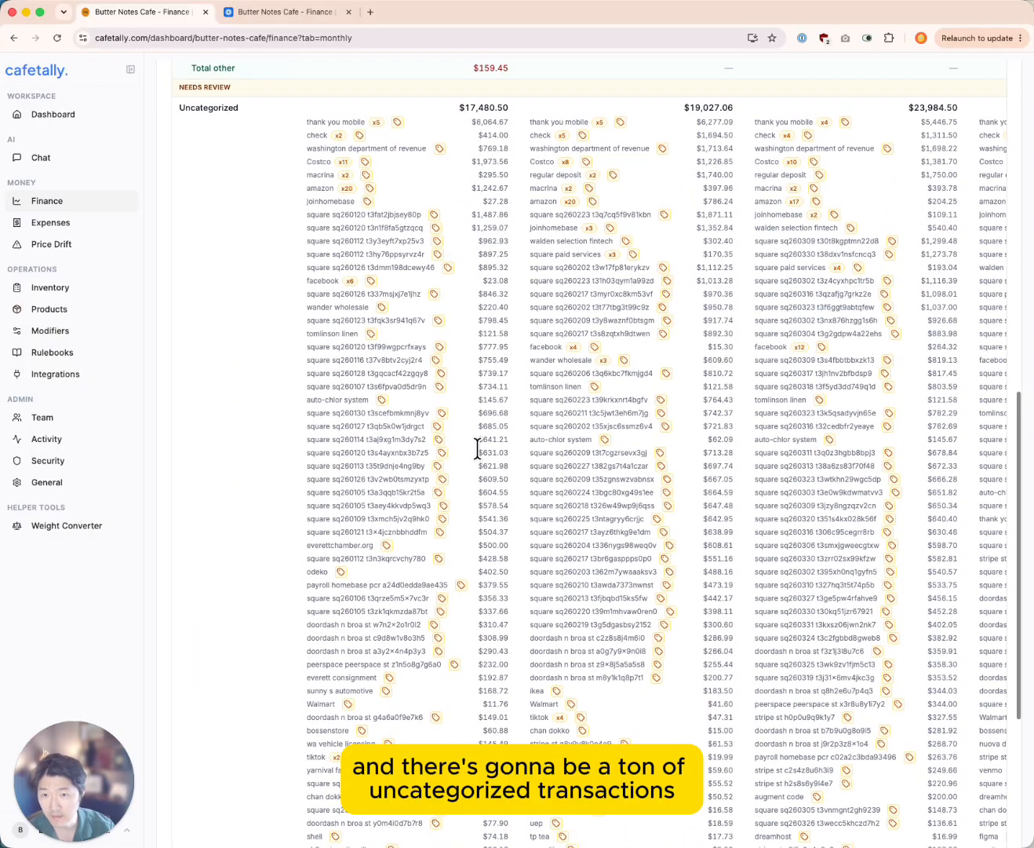
scroll(477, 447, "right", 2)
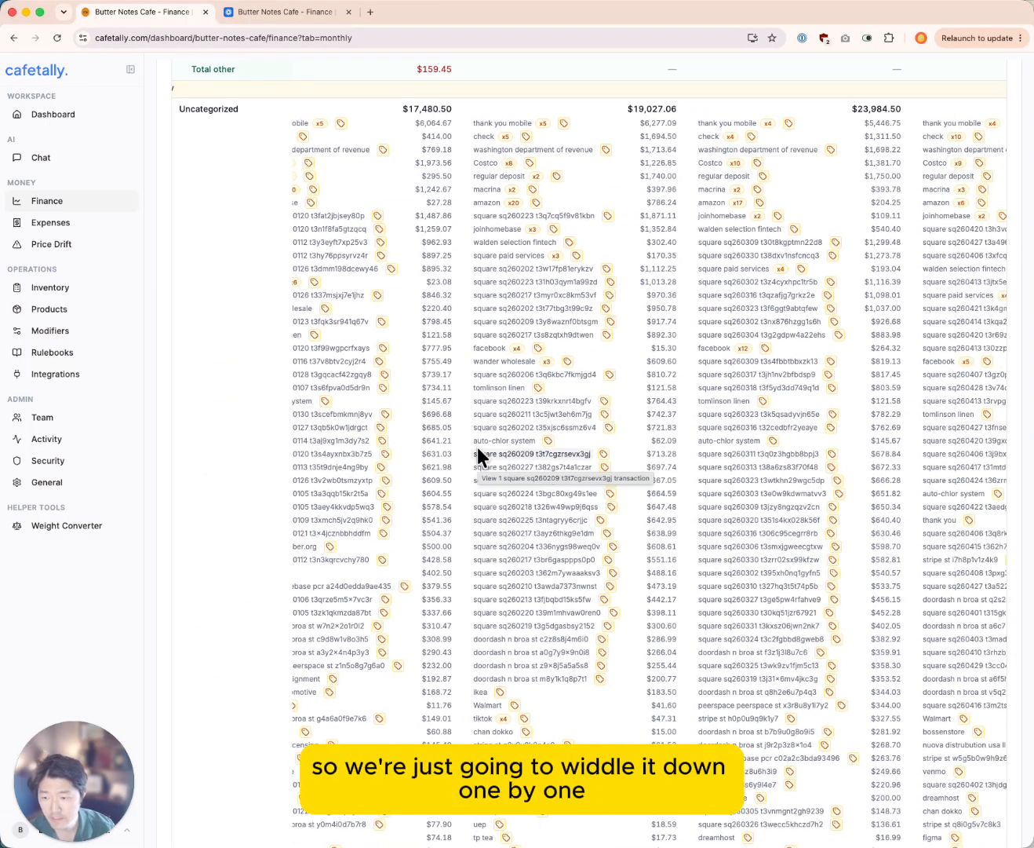
scroll(476, 450, "up", 5)
scroll(476, 449, "down", 6)
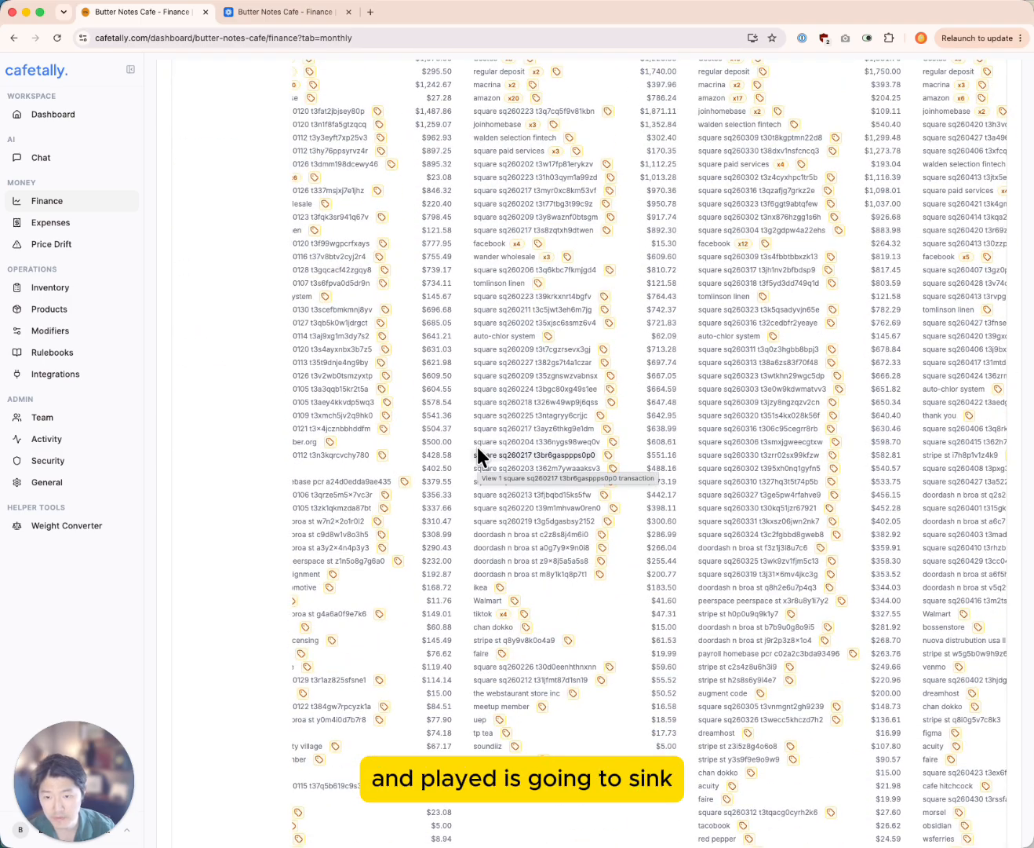
scroll(478, 456, "right", 1)
scroll(477, 449, "right", 2)
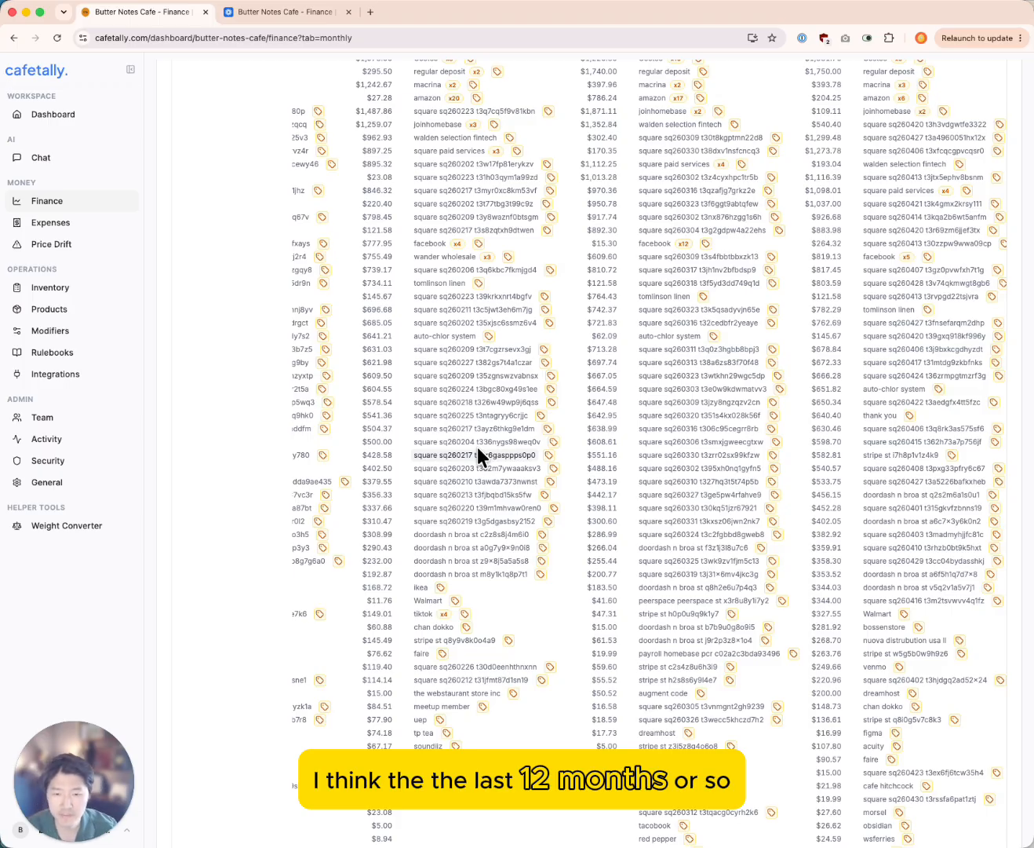
scroll(478, 450, "up", 1)
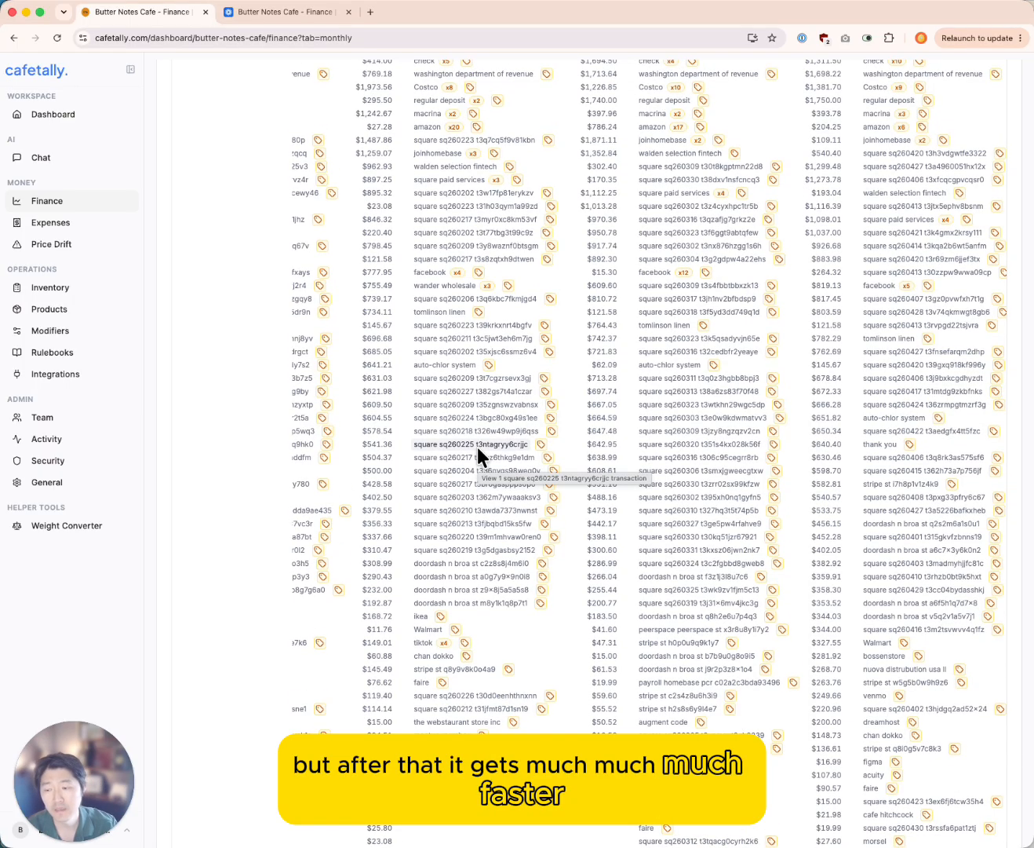
scroll(476, 446, "up", 1)
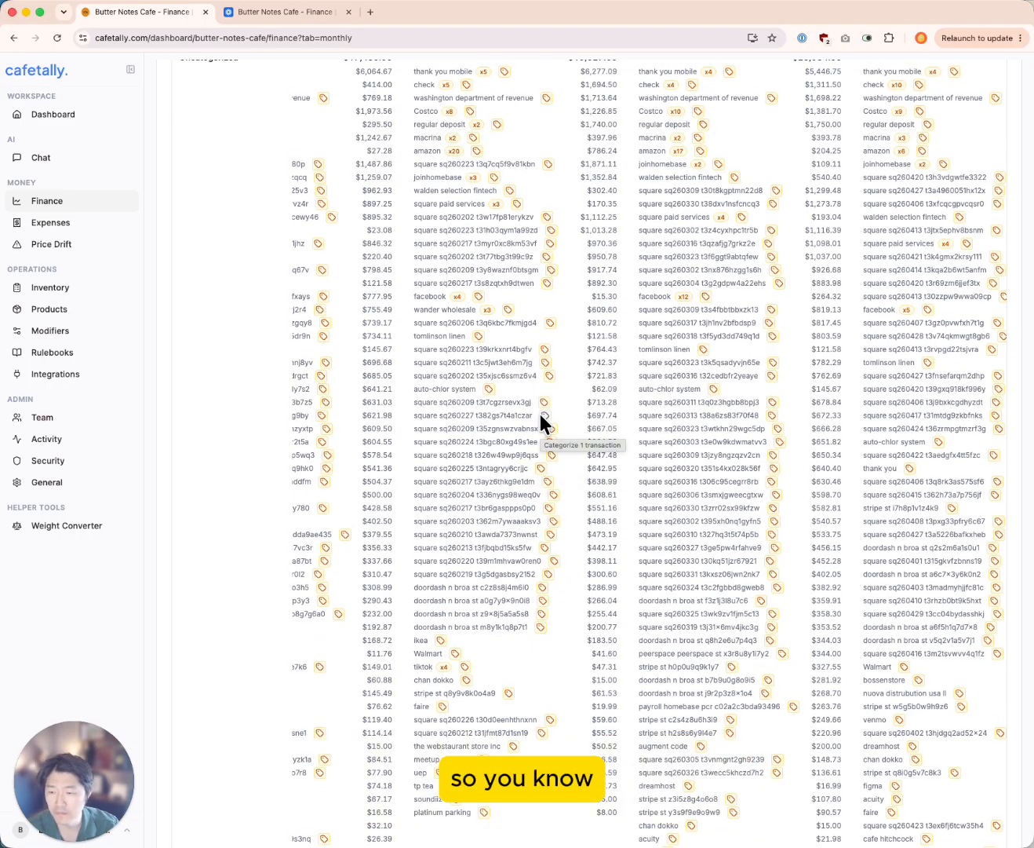
scroll(506, 380, "up", 3)
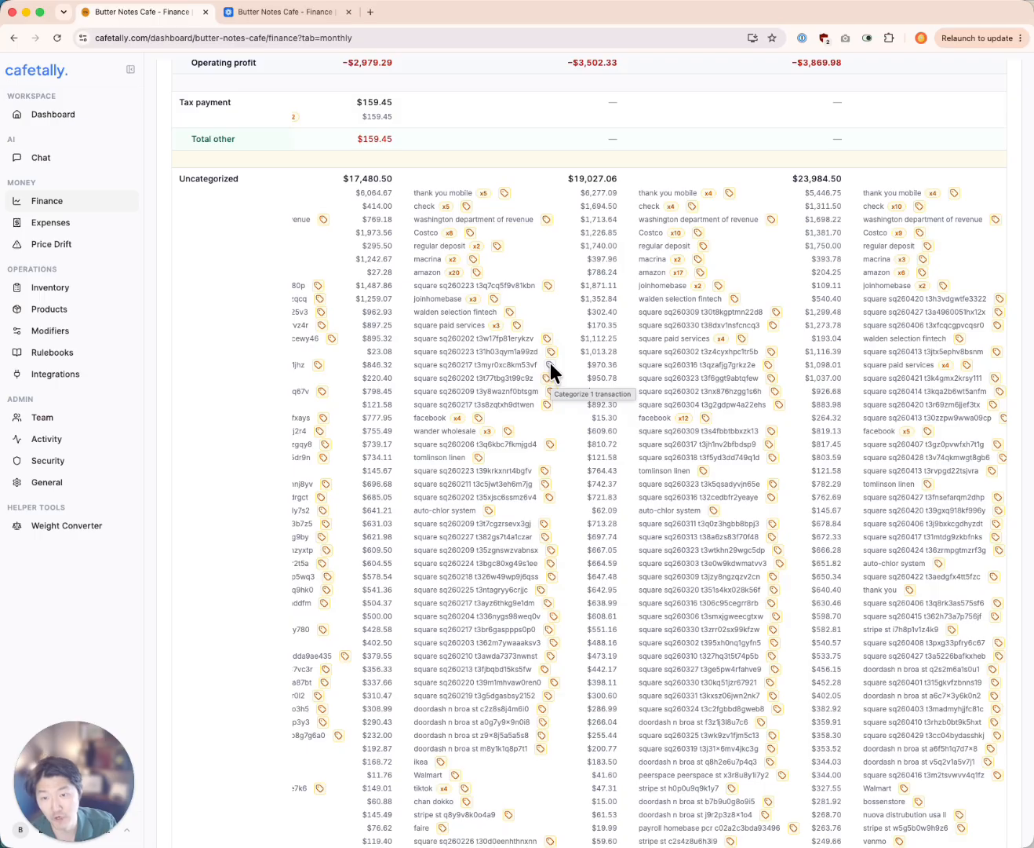
scroll(543, 333, "up", 10)
scroll(543, 334, "down", 12)
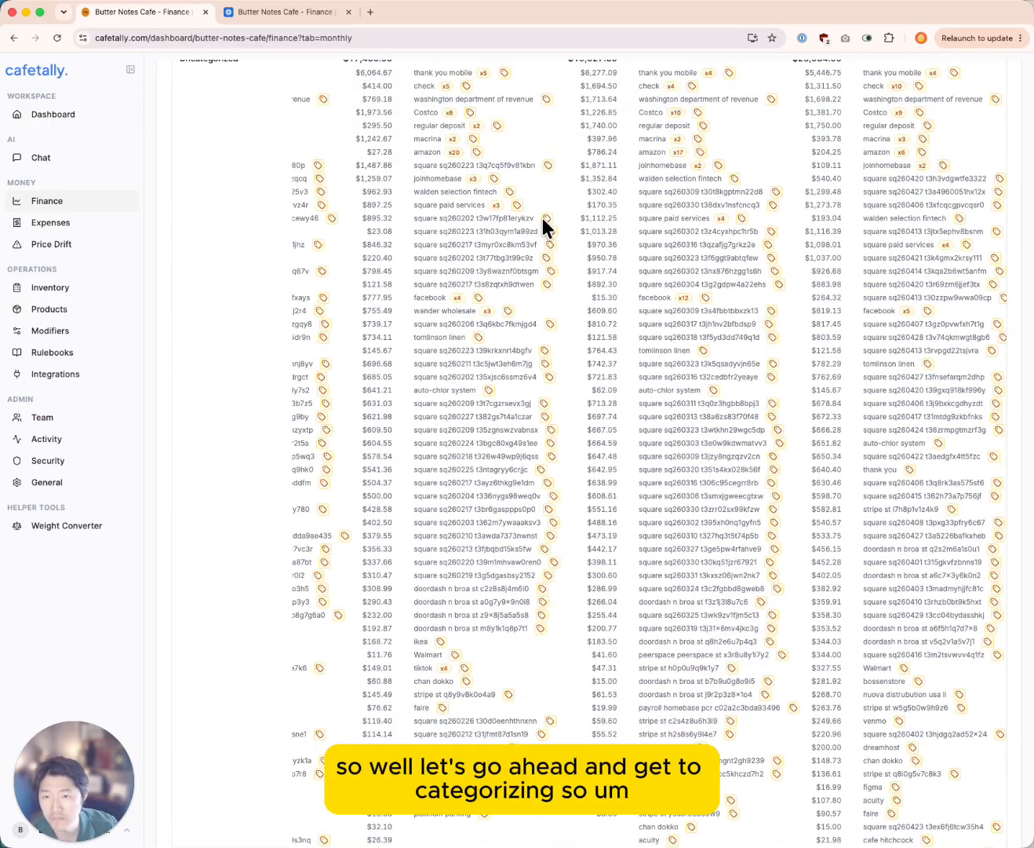
scroll(524, 227, "up", 1)
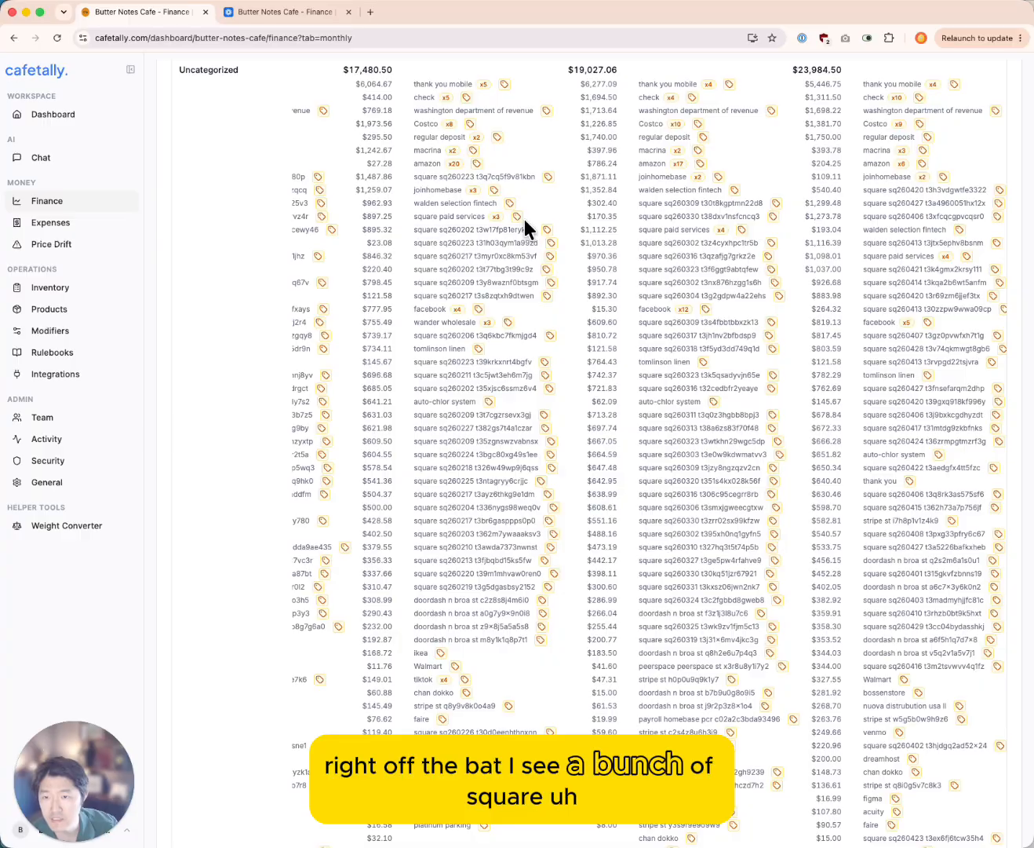
scroll(721, 387, "down", 3)
scroll(689, 287, "up", 3)
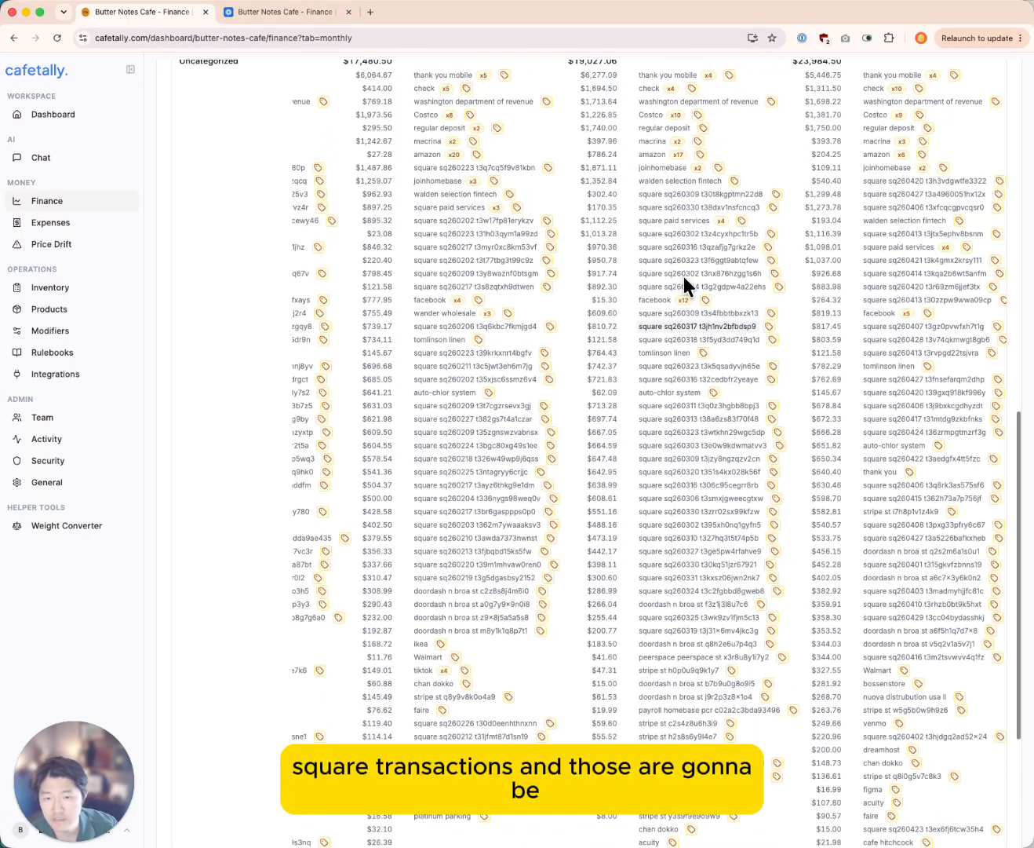
Step: Categorize the $1,013.28 February Square transaction in the monthly report as Sales revenue
scroll(684, 276, "up", 1)
left_click(551, 258)
left_click(594, 296)
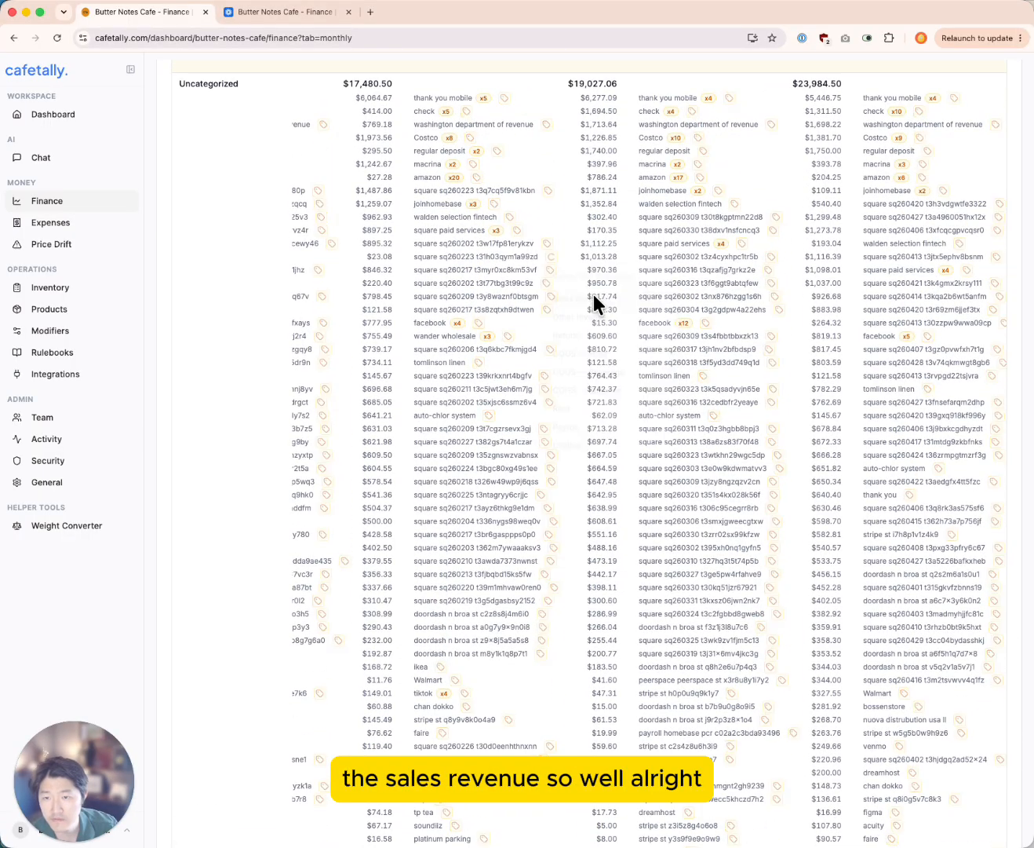
Step: Open the finance transactions list and filter it to show only uncategorized transactions
scroll(583, 246, "up", 11)
scroll(583, 247, "down", 7)
scroll(583, 246, "up", 8)
left_click(369, 159)
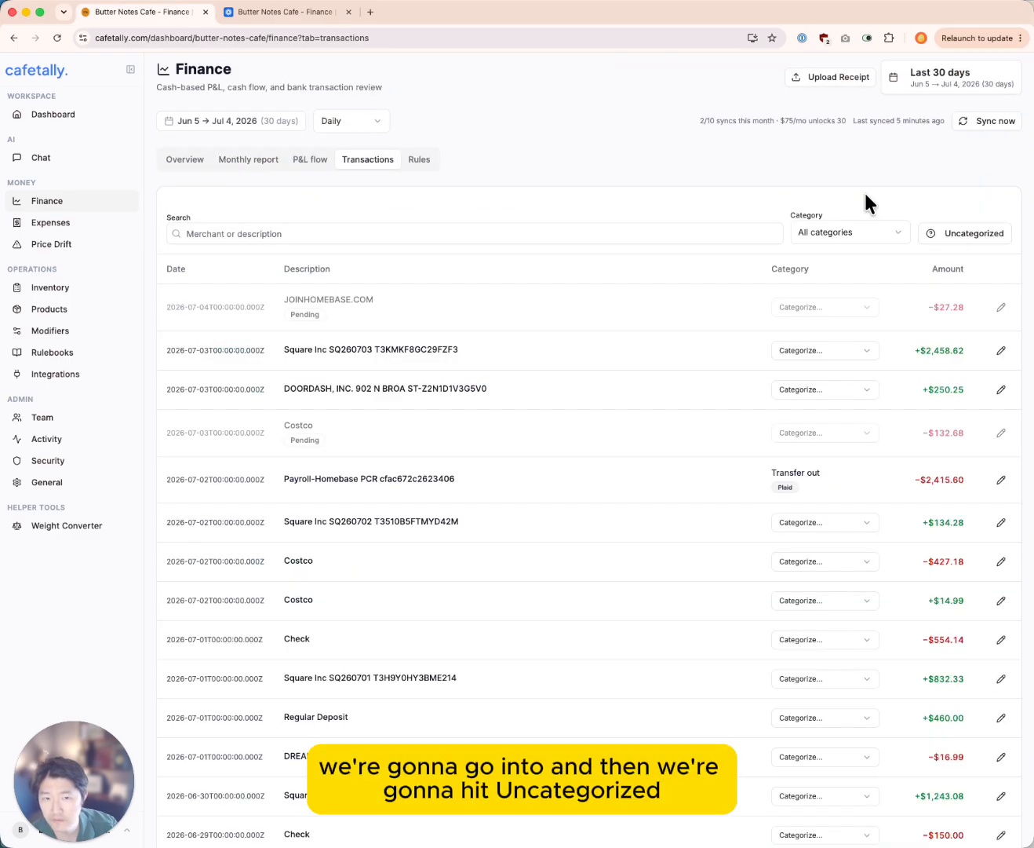
left_click(970, 233)
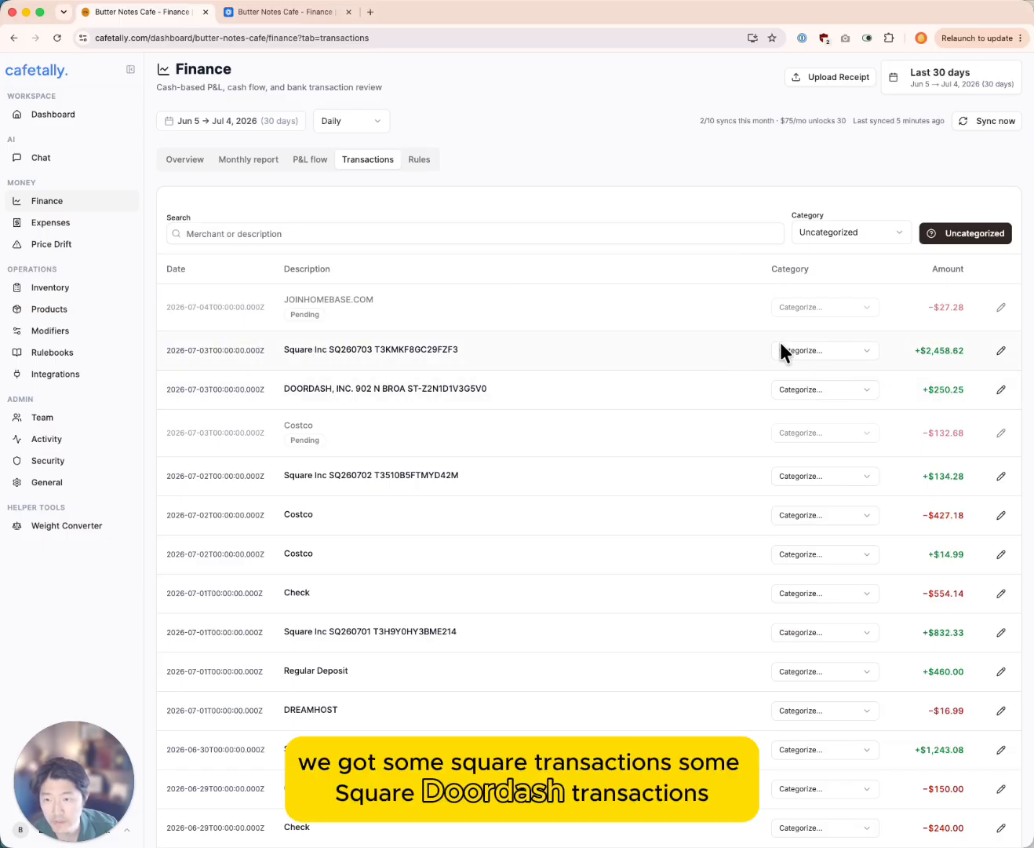
Step: Categorize the July 3 Square Inc transaction as Sales revenue and apply that category to all similar Square transactions
left_click(825, 340)
left_click(808, 394)
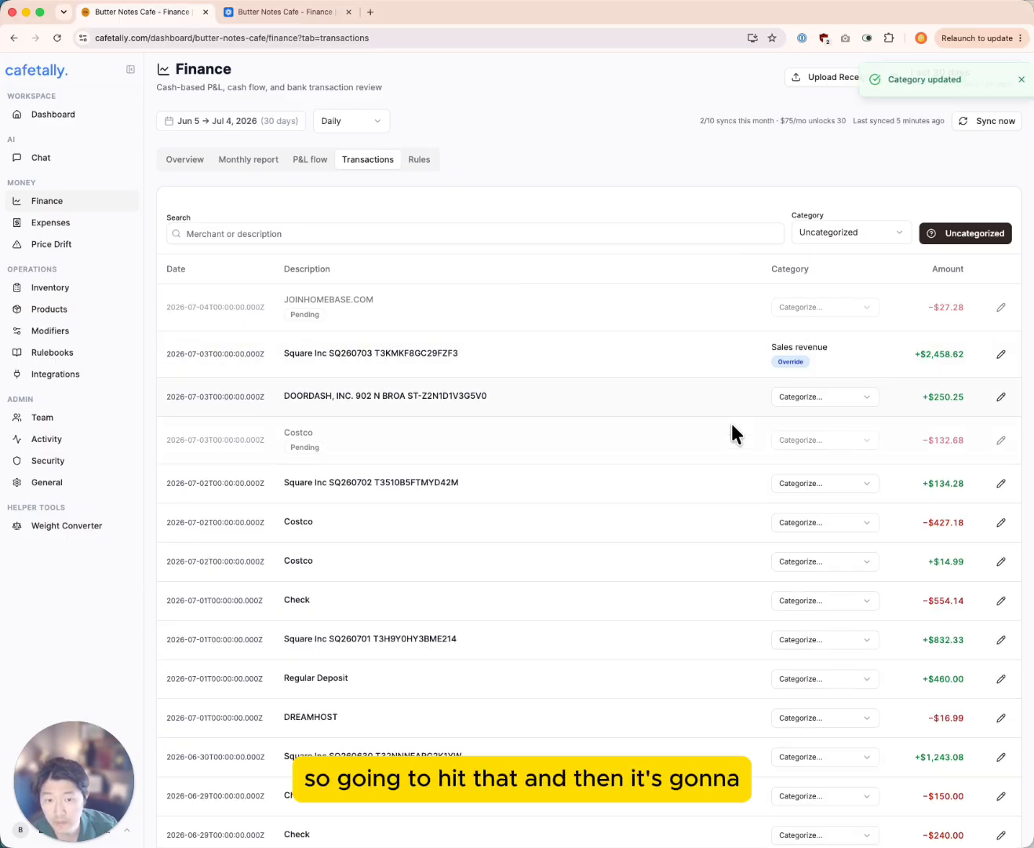
scroll(593, 491, "down", 10)
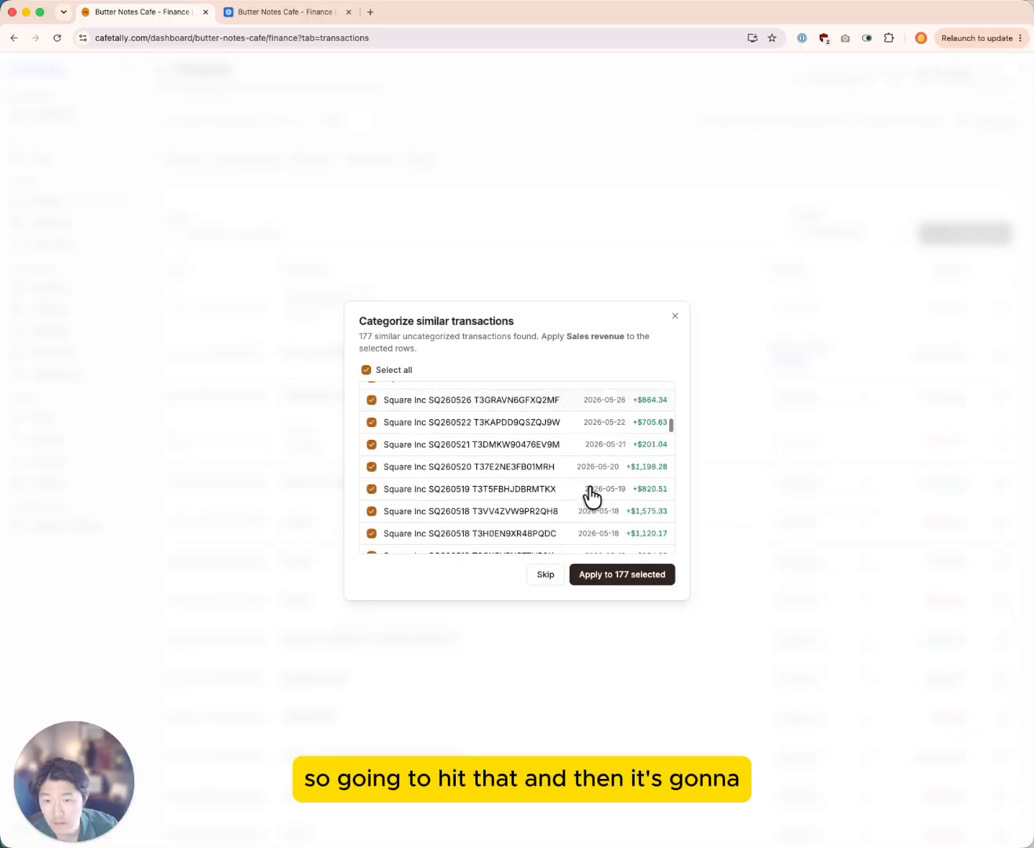
scroll(591, 491, "up", 10)
scroll(592, 494, "down", 1)
left_click(621, 574)
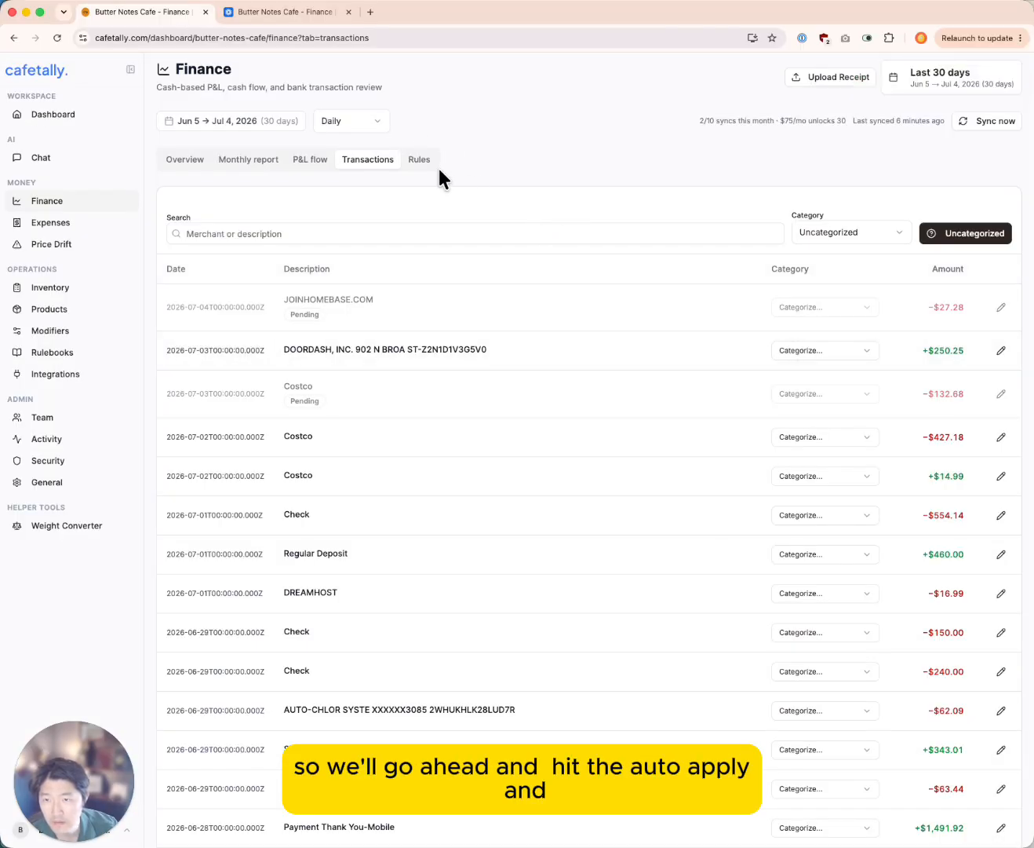
Step: Categorize the July 3 DoorDash transaction as Sales revenue and apply that category to all similar DoorDash transactions
left_click(417, 159)
left_click(373, 159)
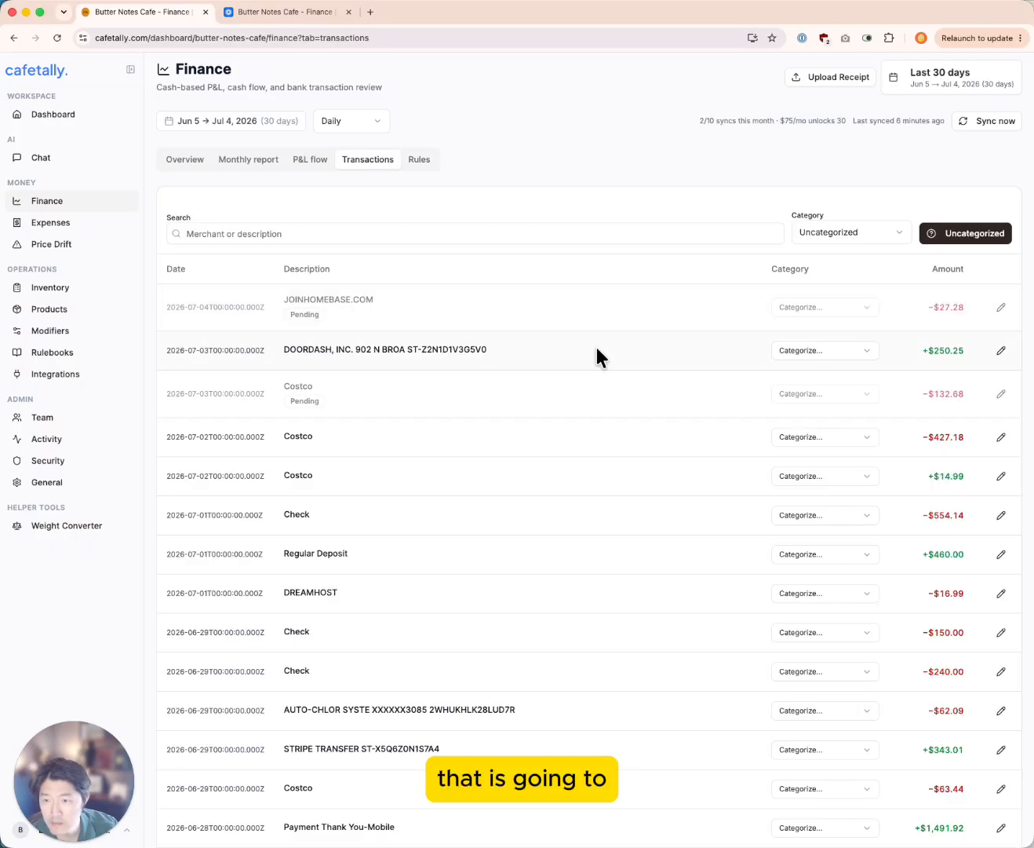
left_click(799, 346)
left_click(781, 394)
scroll(558, 547, "down", 5)
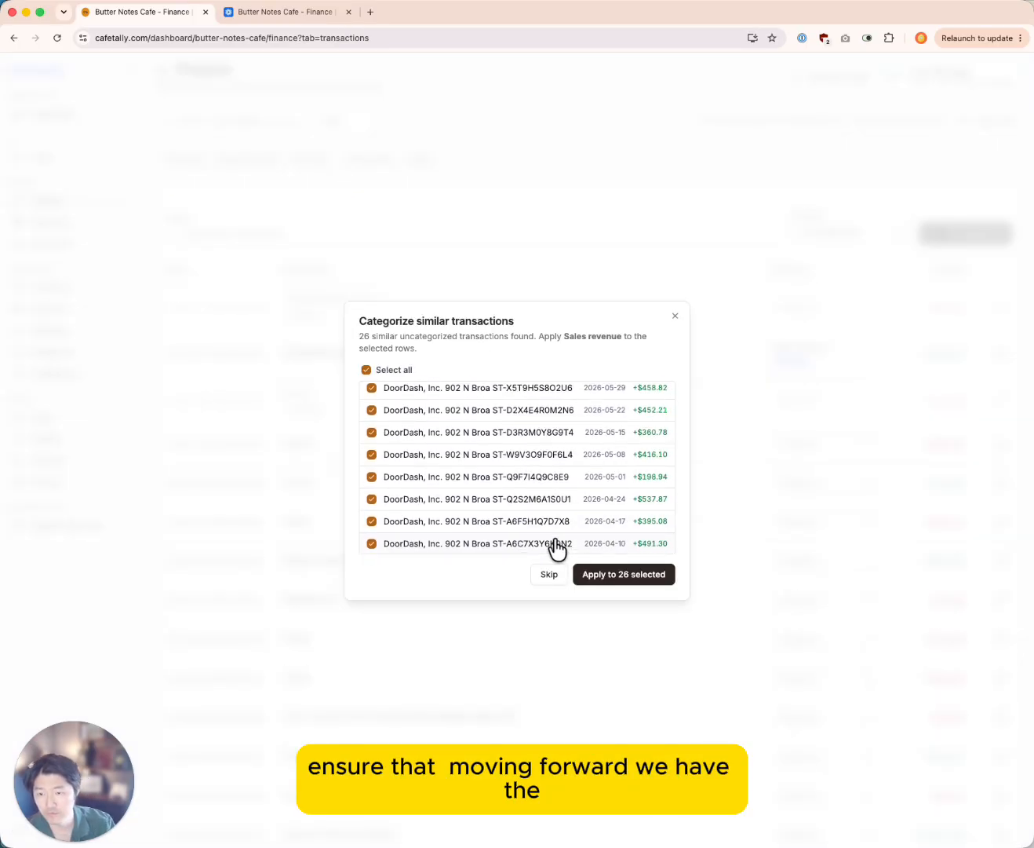
scroll(557, 547, "down", 10)
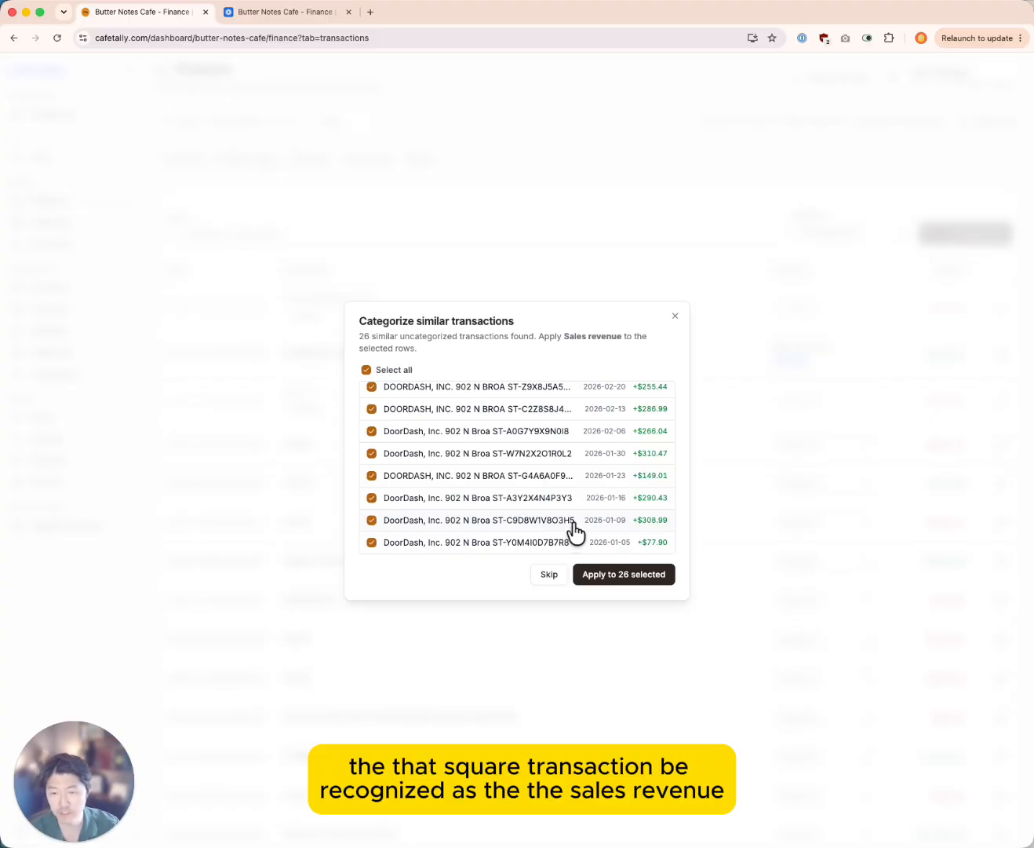
scroll(571, 474, "up", 10)
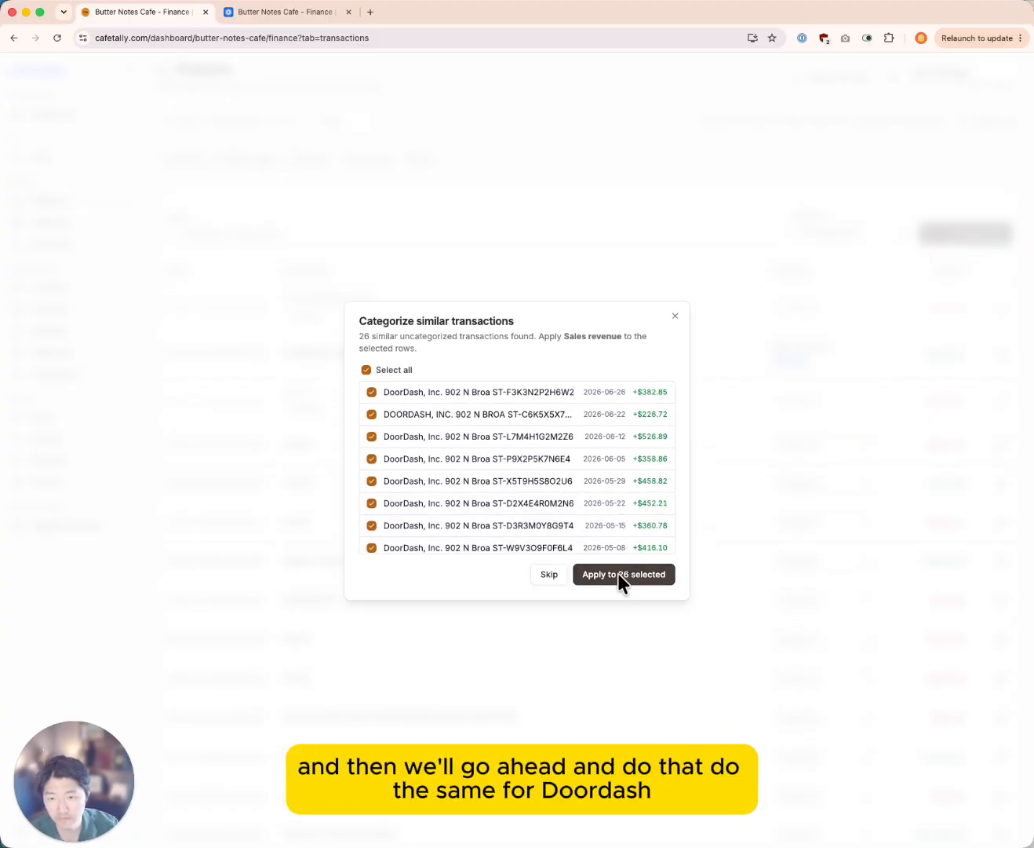
scroll(631, 496, "down", 5)
Step: Categorize the $427.18 Costco transaction as COGS — Food and apply that category to all similar Costco transactions
left_click(816, 397)
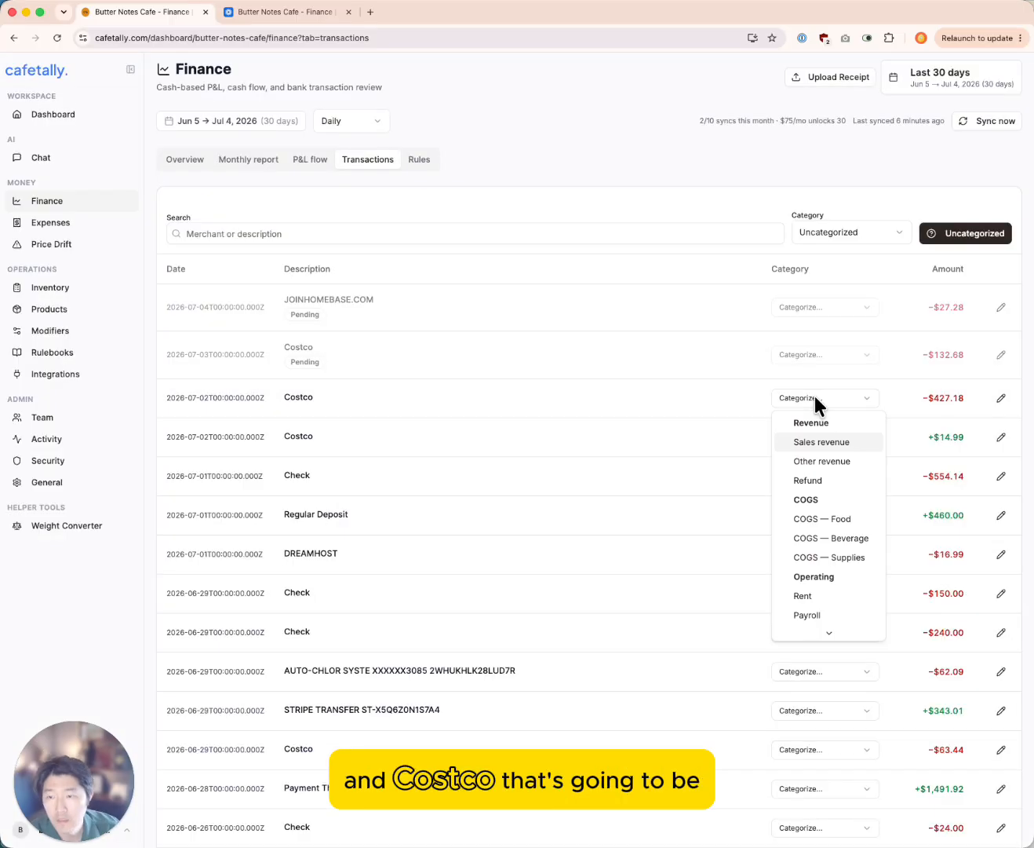
left_click(859, 521)
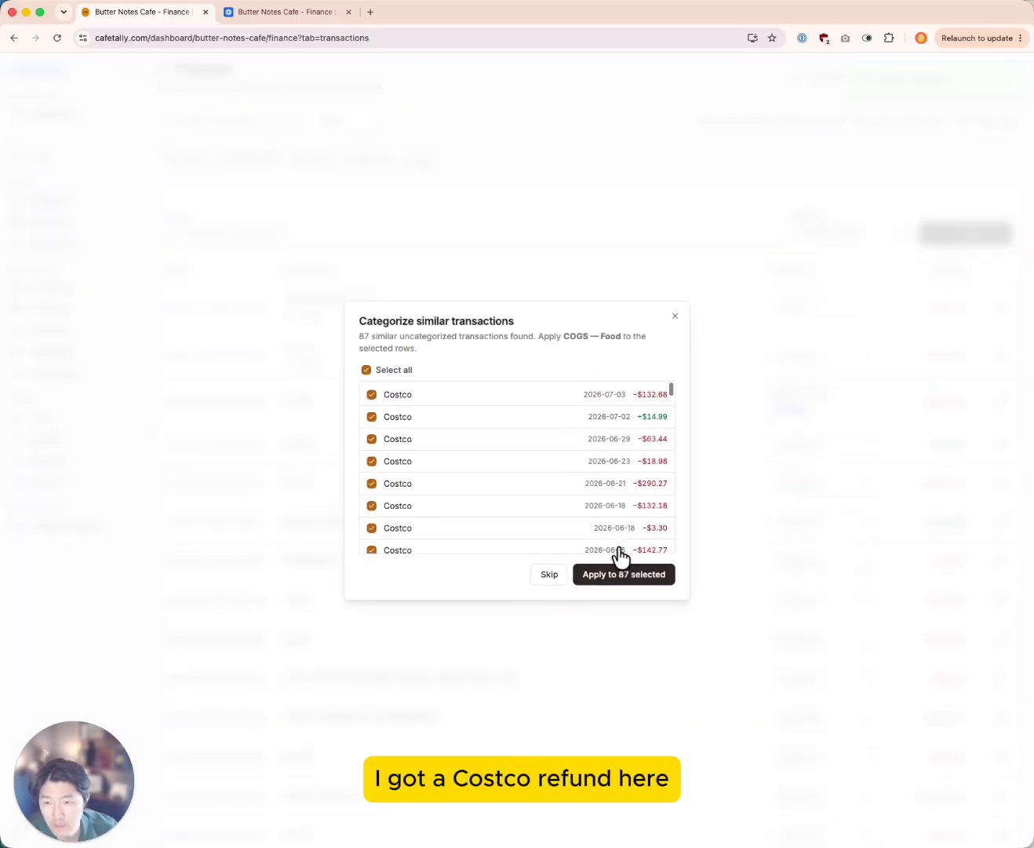
scroll(581, 455, "down", 5)
scroll(585, 465, "up", 10)
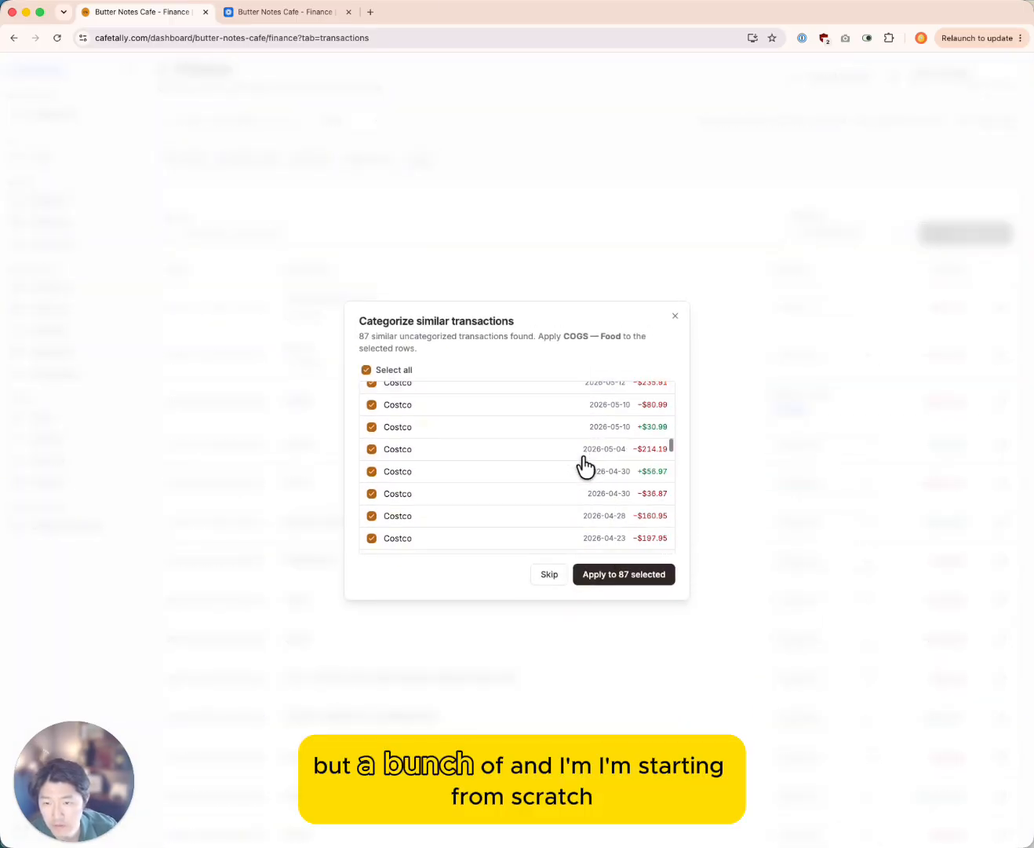
left_click(616, 575)
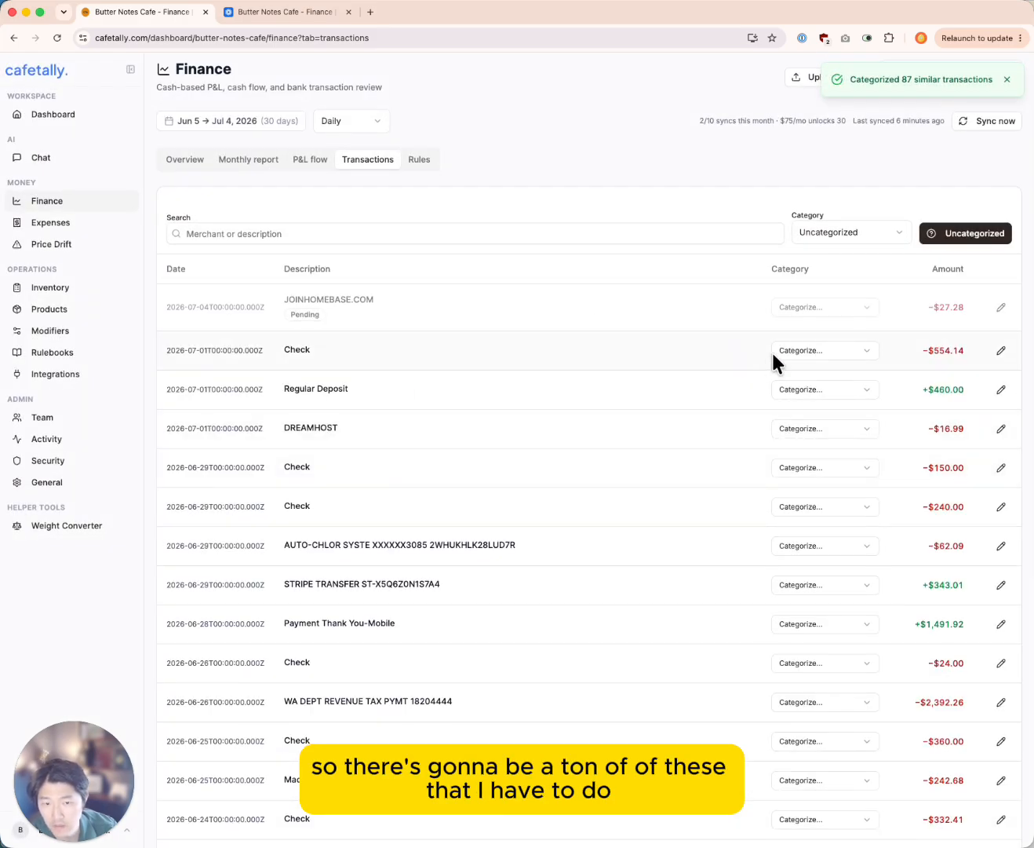
Step: Categorize the DREAMHOST transaction of July 1 as Software and apply that category to its similar transactions
scroll(623, 430, "down", 1)
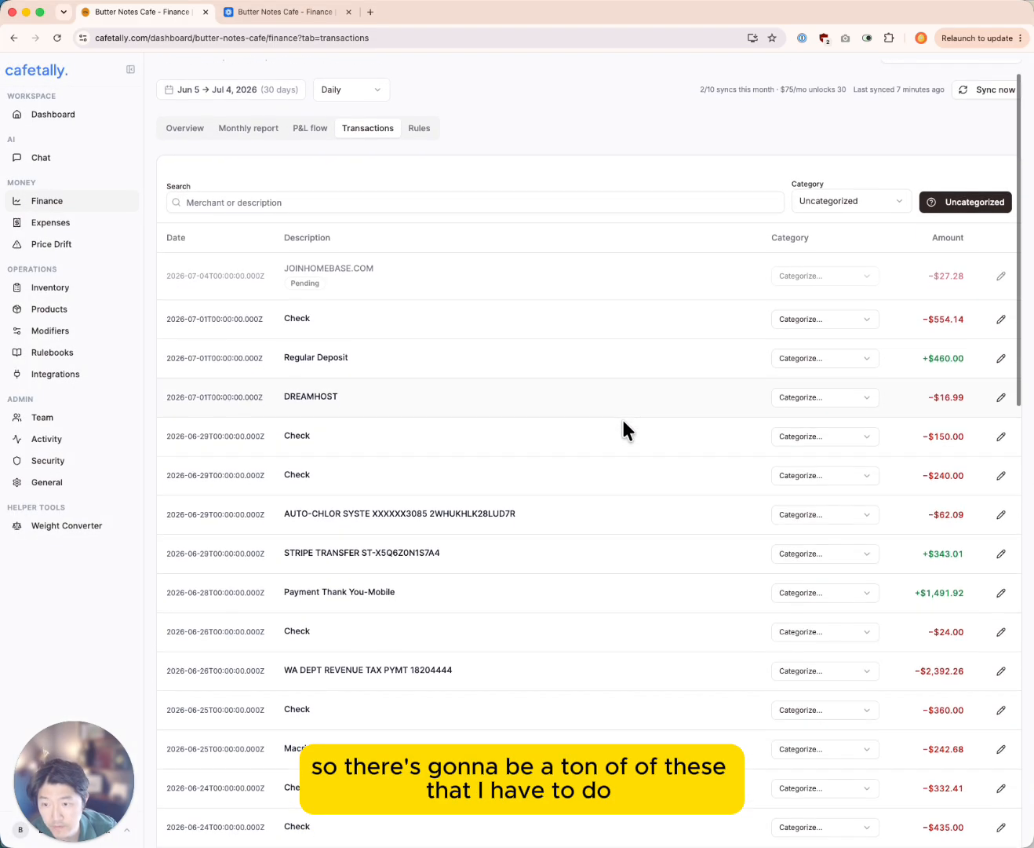
scroll(722, 395, "down", 1)
left_click(825, 343)
scroll(824, 475, "down", 3)
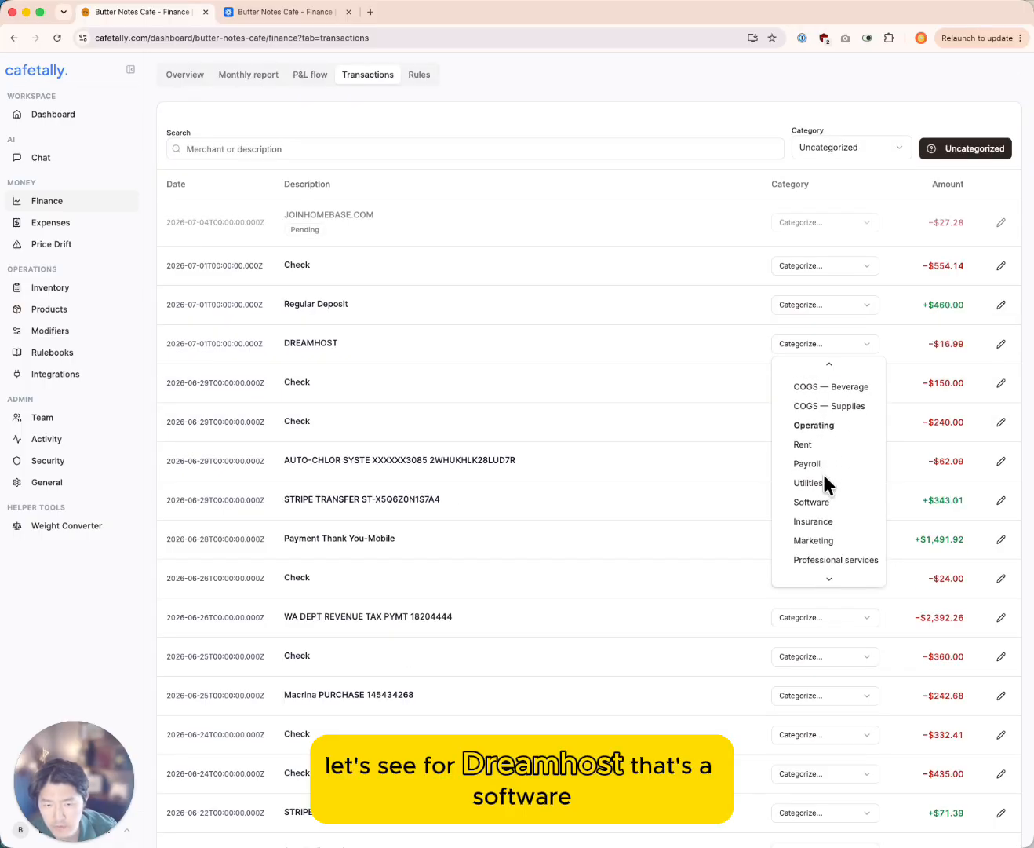
left_click(810, 497)
scroll(724, 486, "down", 2)
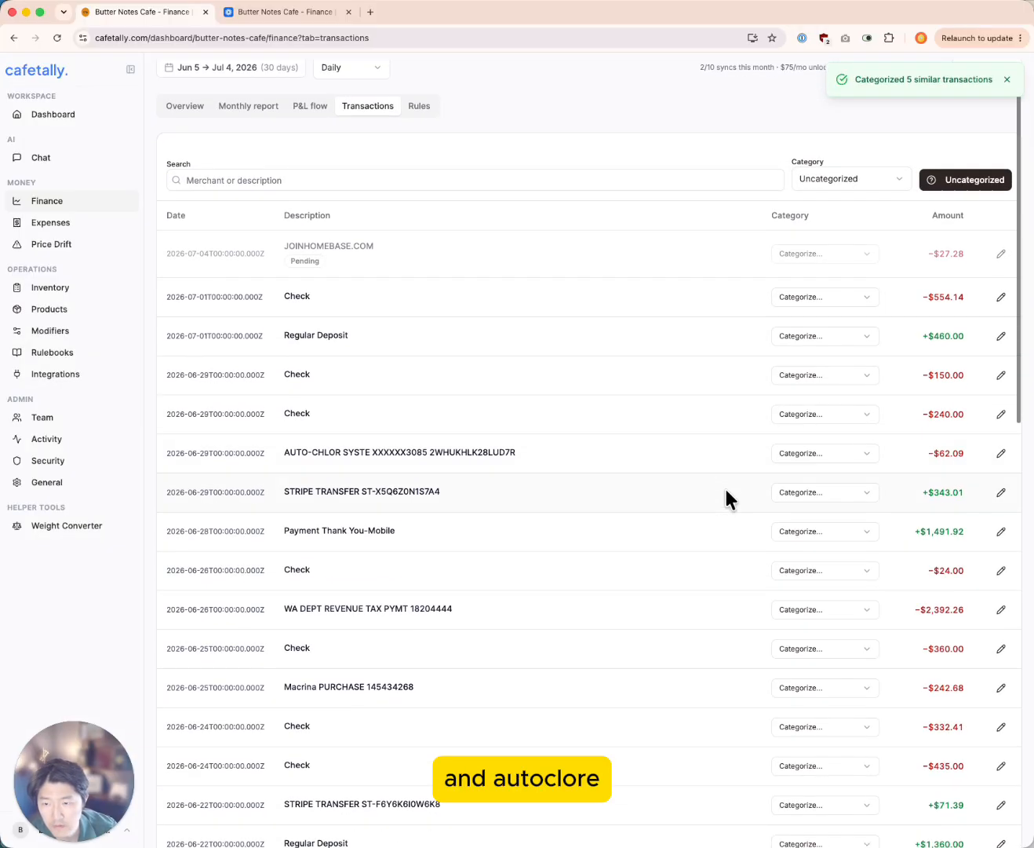
Step: Categorize the June 29 AUTO-CHLOR transaction as COGS — Supplies and apply that category to its similar transactions
left_click(801, 454)
left_click(816, 609)
left_click(632, 557)
Step: Categorize the June 29 STRIPE TRANSFER as Sales revenue and apply that category to all 17 similar transactions
scroll(640, 443, "down", 1)
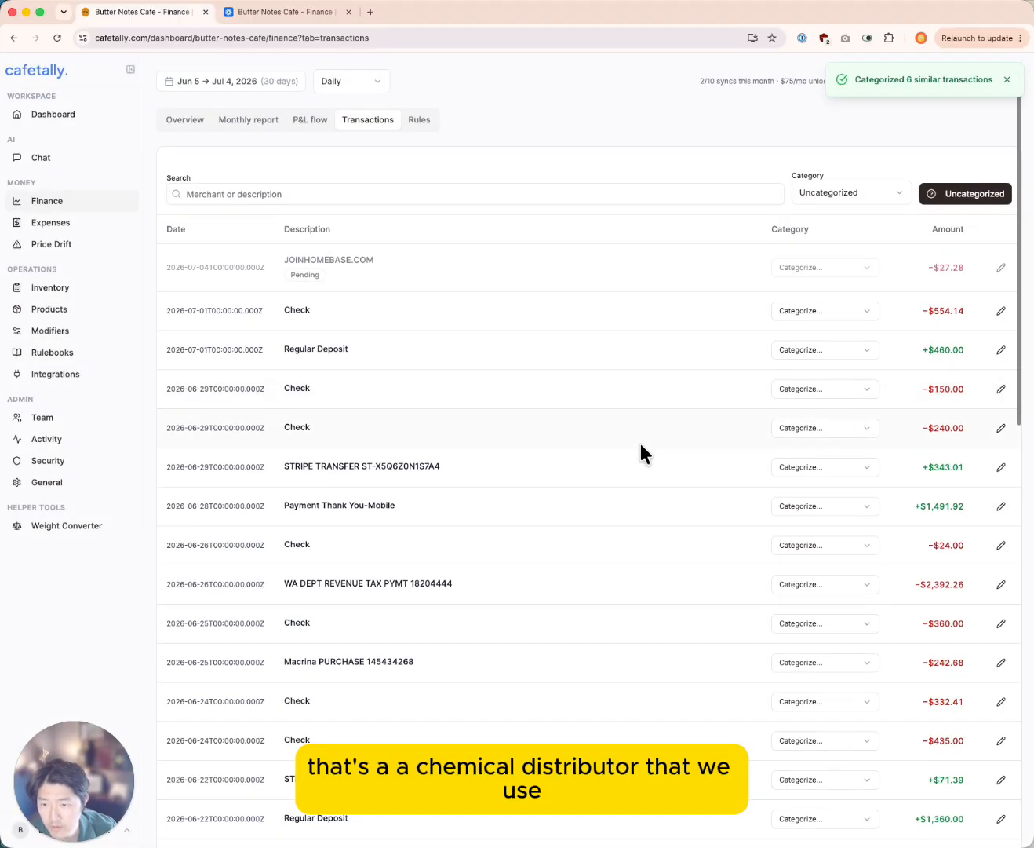
scroll(721, 402, "down", 3)
left_click(807, 350)
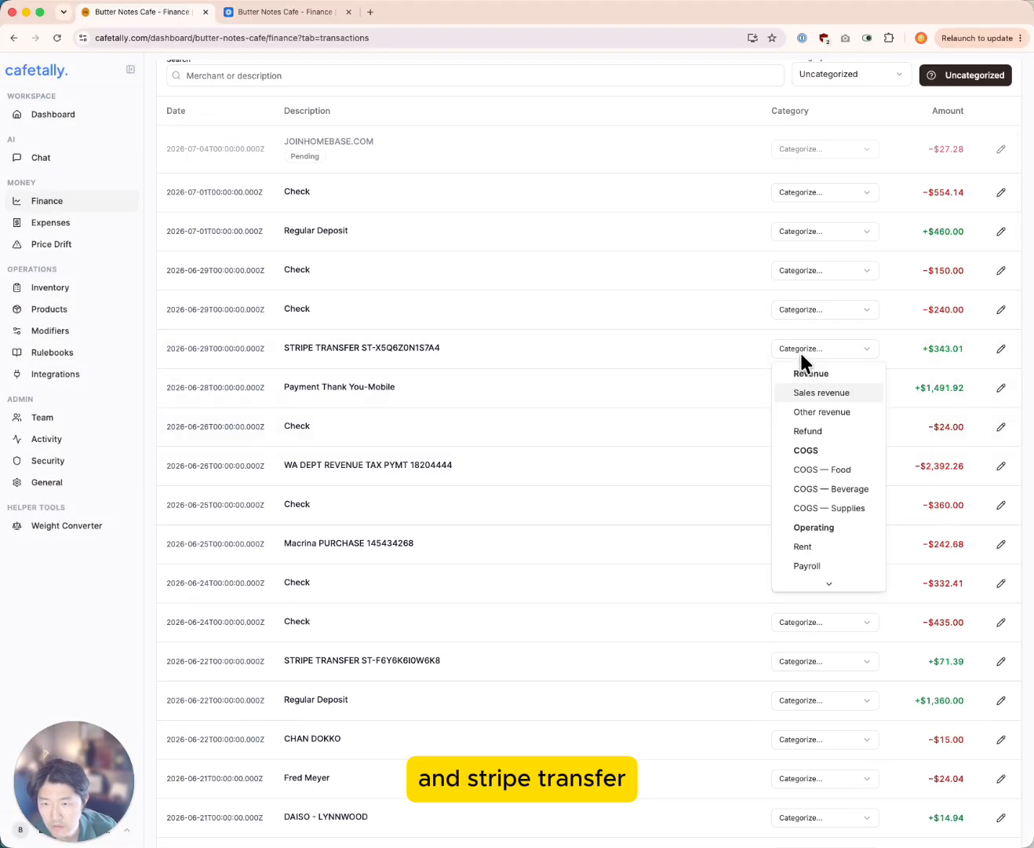
left_click(802, 394)
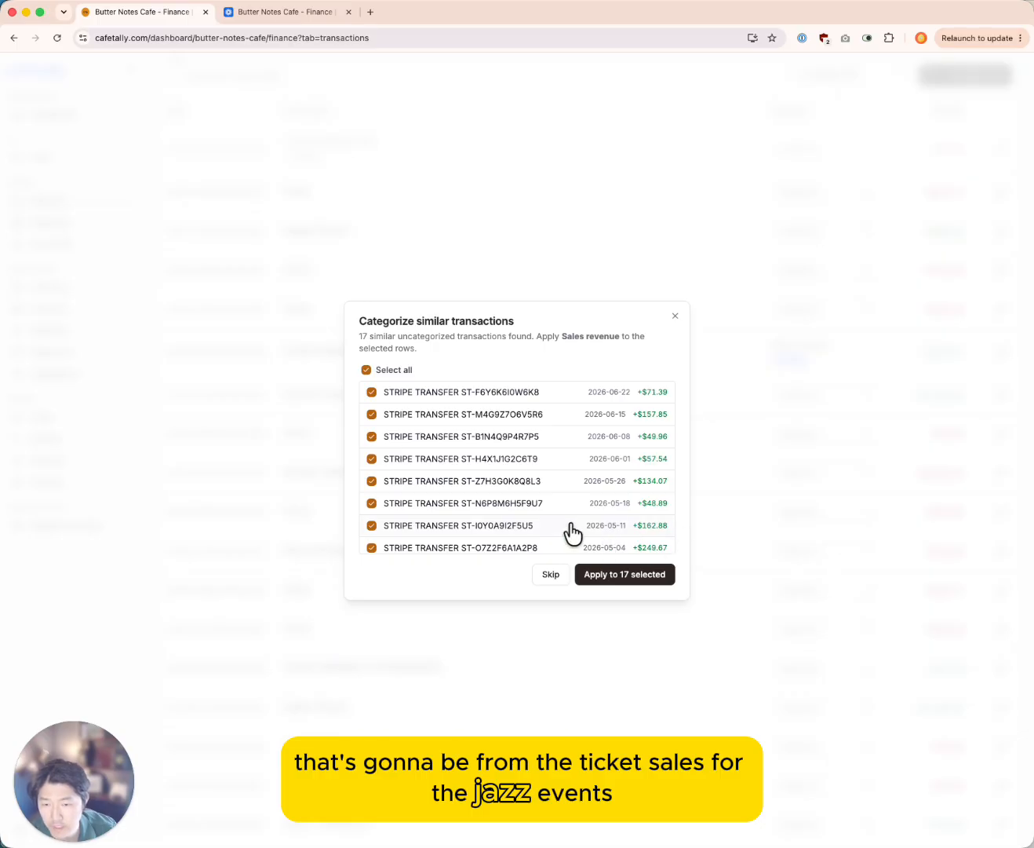
left_click(625, 574)
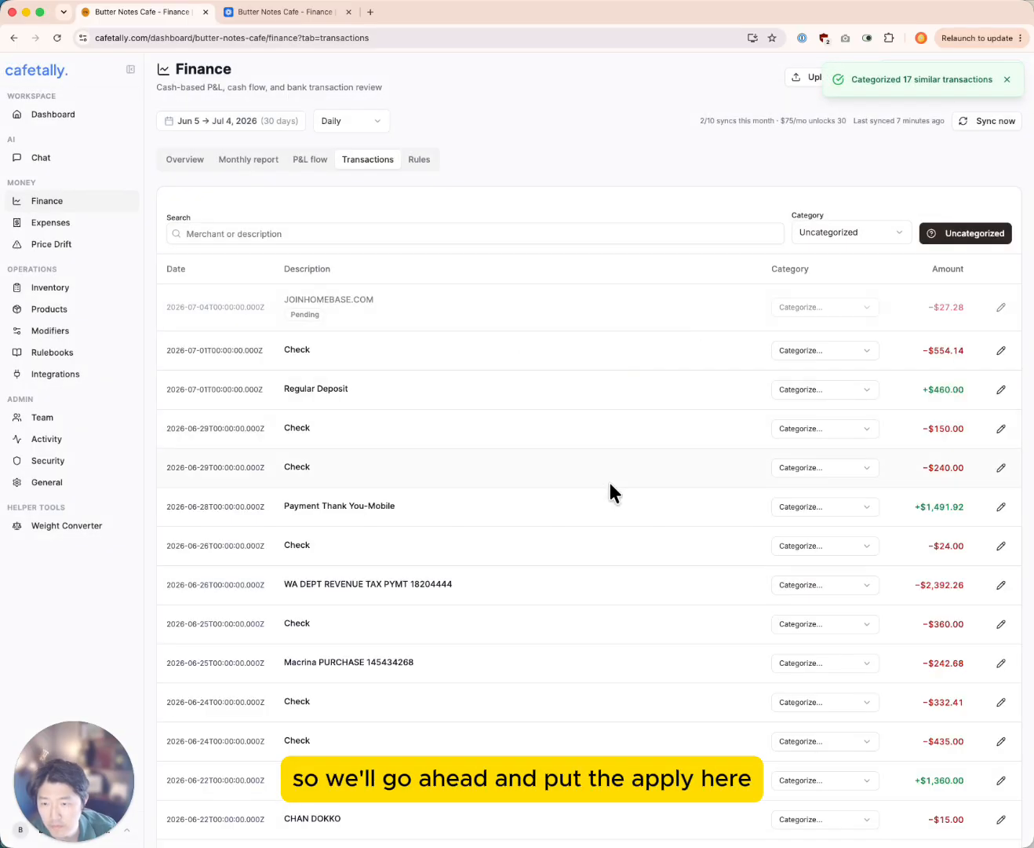
Step: Categorize the June 26 WA DEPT REVENUE transaction as Tax payment
scroll(616, 471, "down", 1)
left_click(820, 566)
scroll(834, 721, "down", 3)
scroll(834, 720, "down", 1)
scroll(834, 720, "up", 2)
scroll(835, 721, "down", 4)
scroll(835, 721, "up", 1)
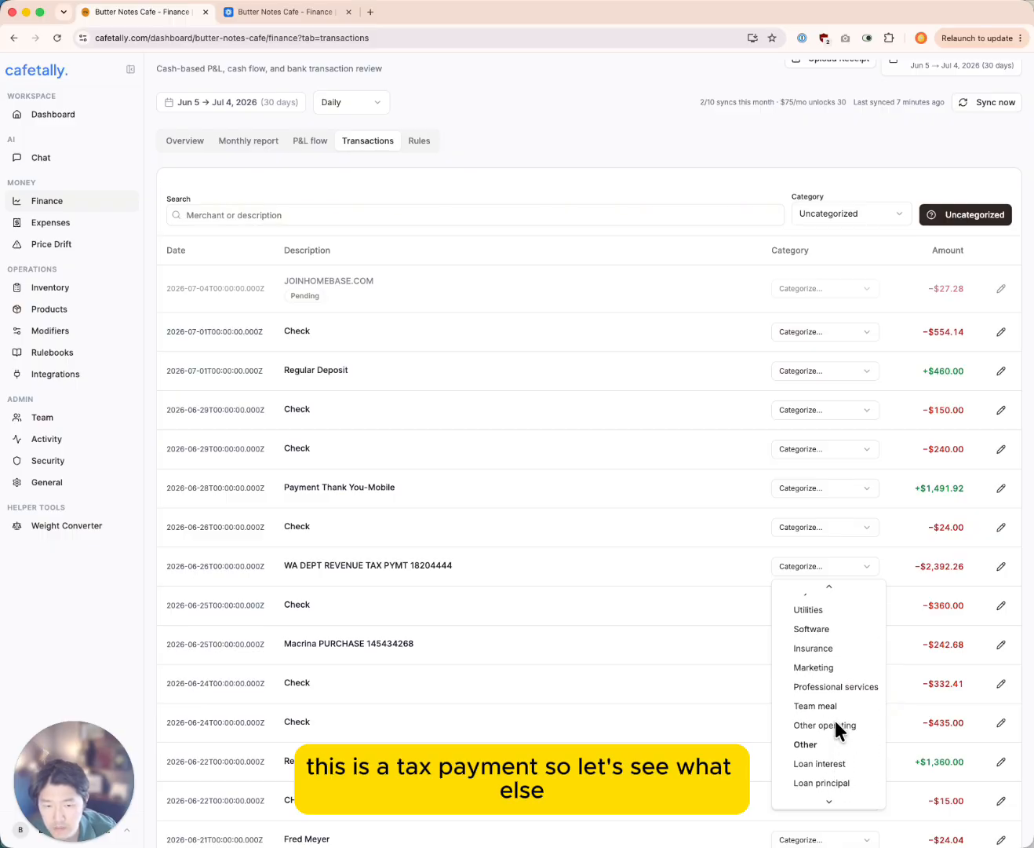
scroll(837, 673, "down", 3)
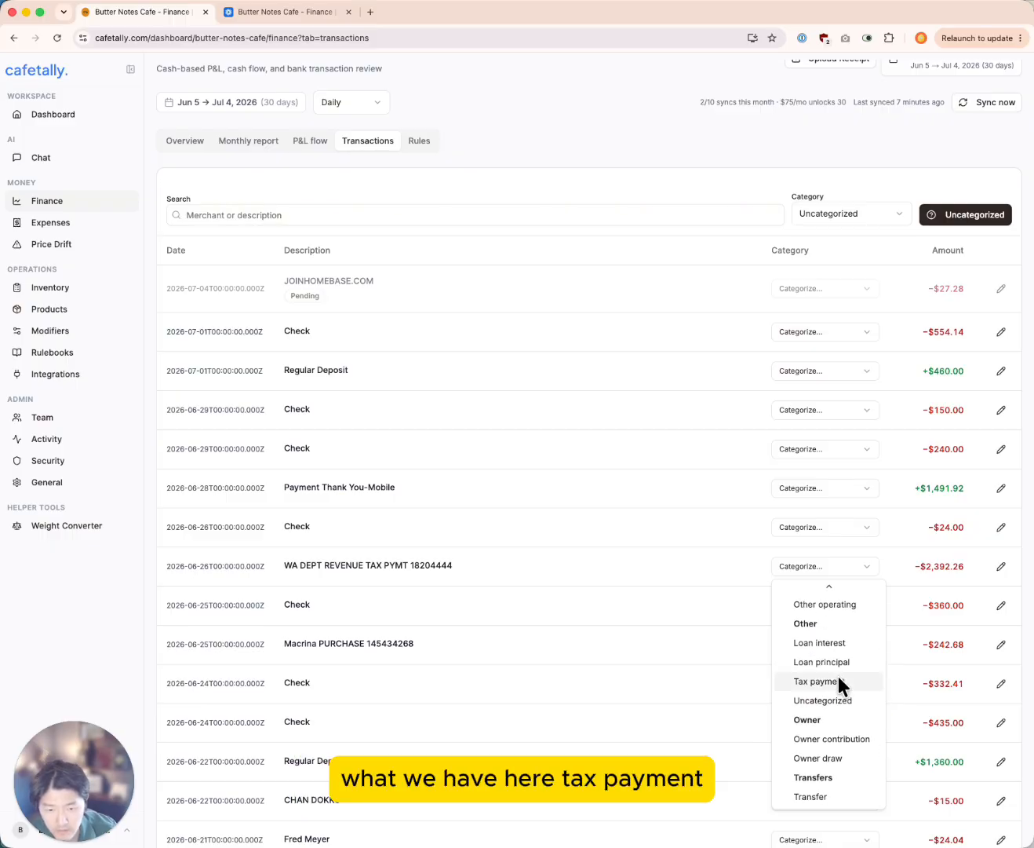
left_click(836, 681)
Step: Categorize the June 25 Macrina purchase as COGS — Food and apply that category to all 12 similar transactions
left_click(803, 606)
left_click(832, 468)
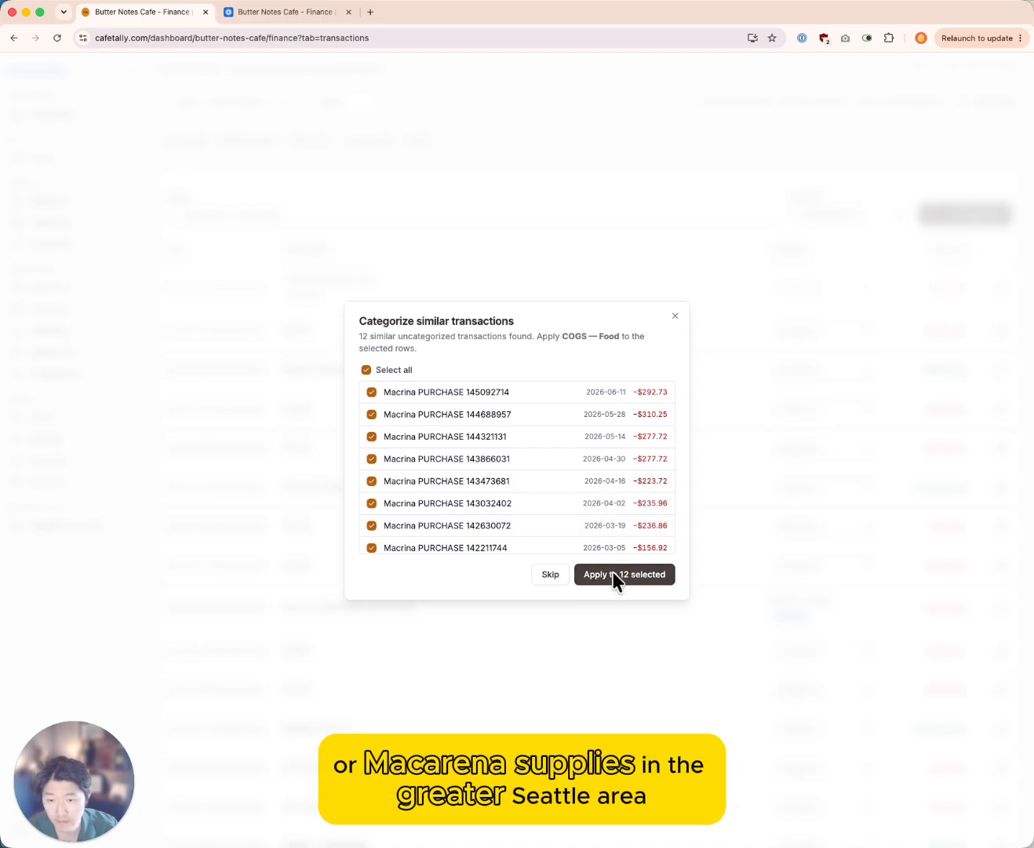
left_click(614, 570)
Step: Categorize the June 22 Regular Deposit of $1,360.00 as Transfer, including the similar July 1 deposit
scroll(629, 456, "down", 3)
left_click(825, 507)
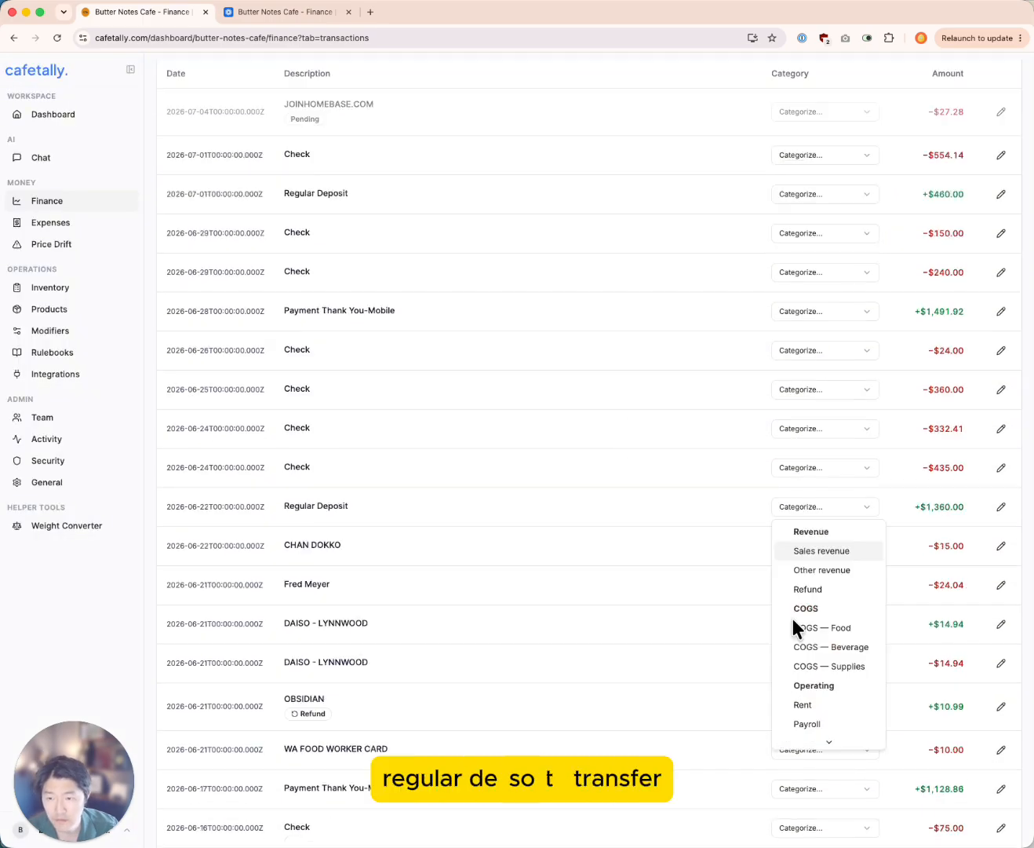
scroll(816, 647, "down", 5)
scroll(855, 651, "up", 1)
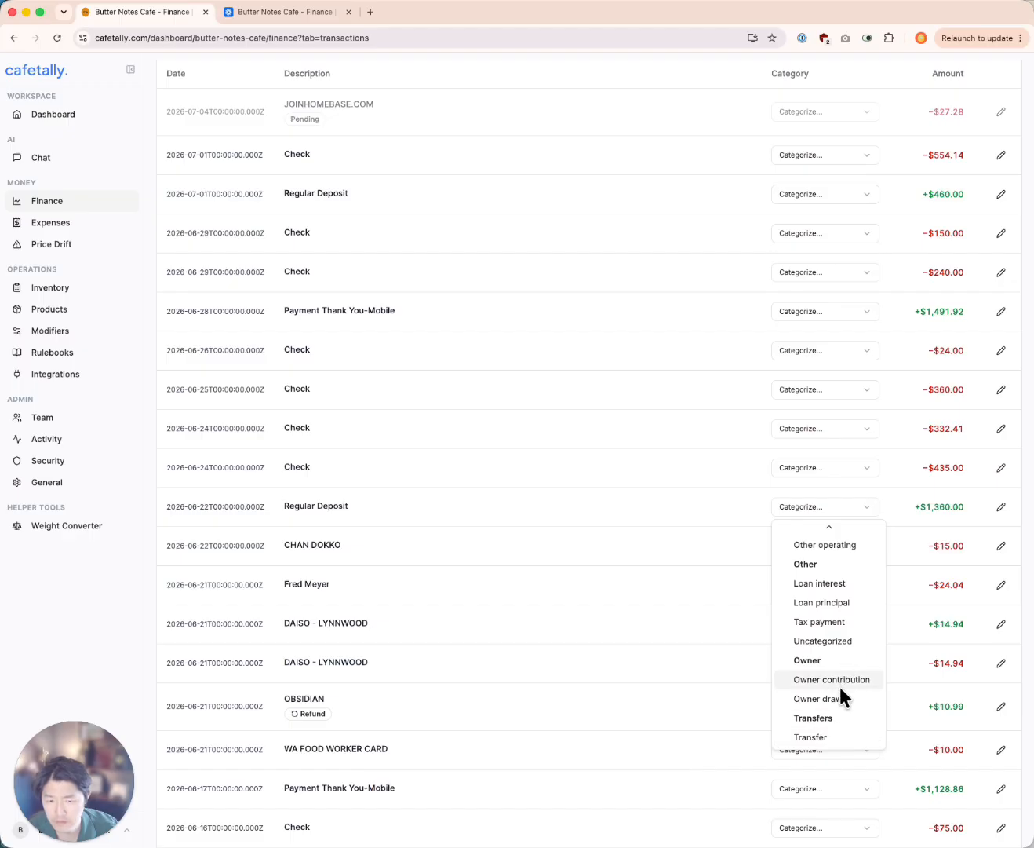
left_click(816, 736)
Step: Categorize the two June 21 DAISO - LYNNWOOD transactions as COGS — Supplies
scroll(656, 539, "down", 2)
left_click(824, 606)
left_click(831, 510)
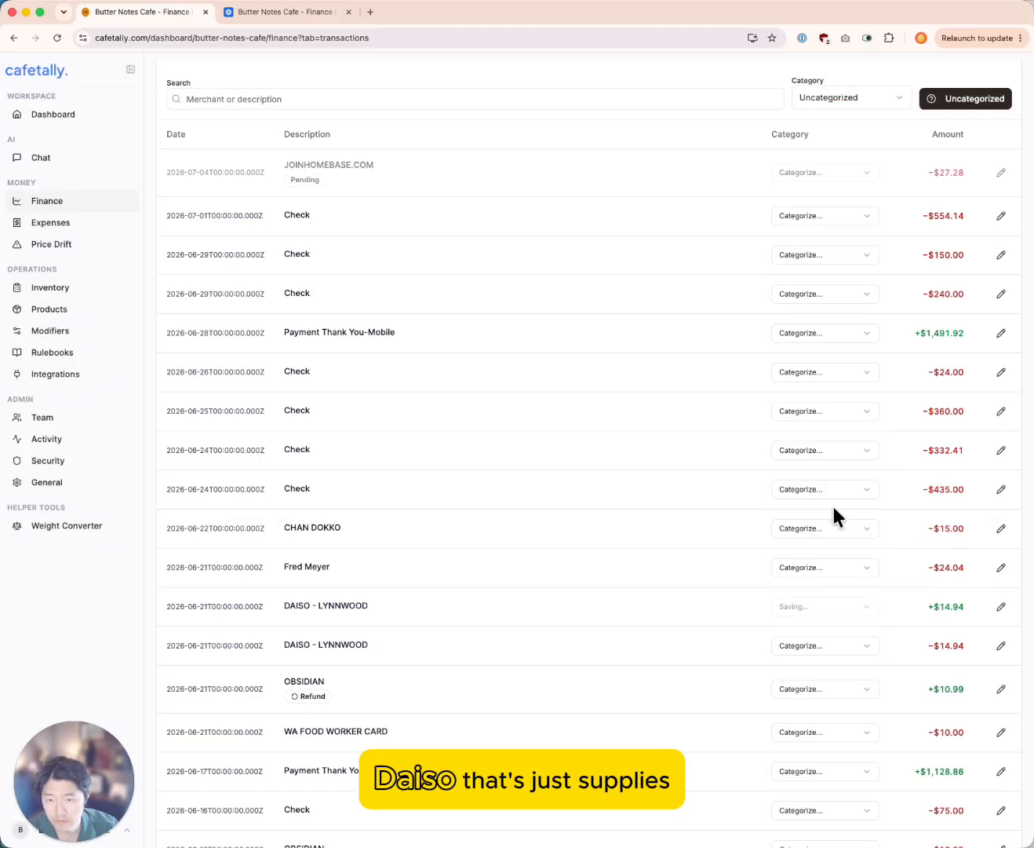
scroll(691, 691, "down", 6)
left_click(785, 579)
left_click(823, 699)
left_click(619, 542)
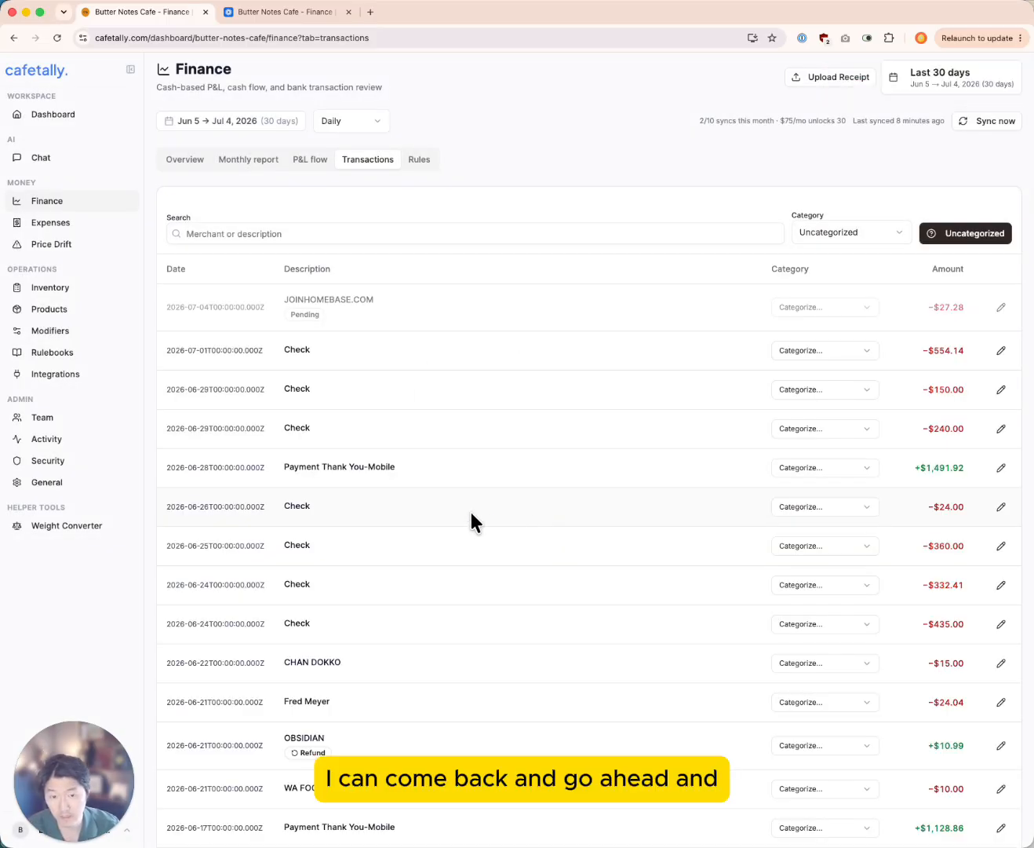
Step: Categorize the June 28 Payment Thank You-Mobile transaction as Transfer and apply that category to its similar transactions
left_click(794, 468)
scroll(828, 637, "down", 10)
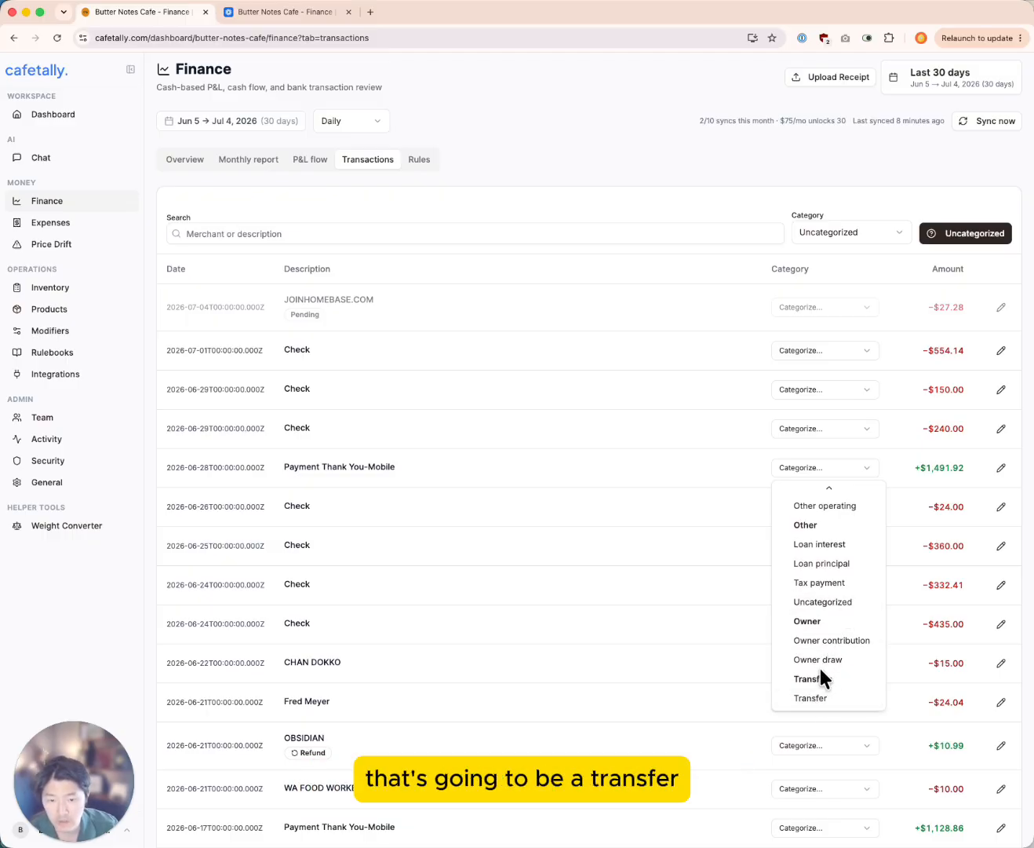
left_click(815, 695)
scroll(571, 497, "down", 4)
scroll(565, 499, "up", 3)
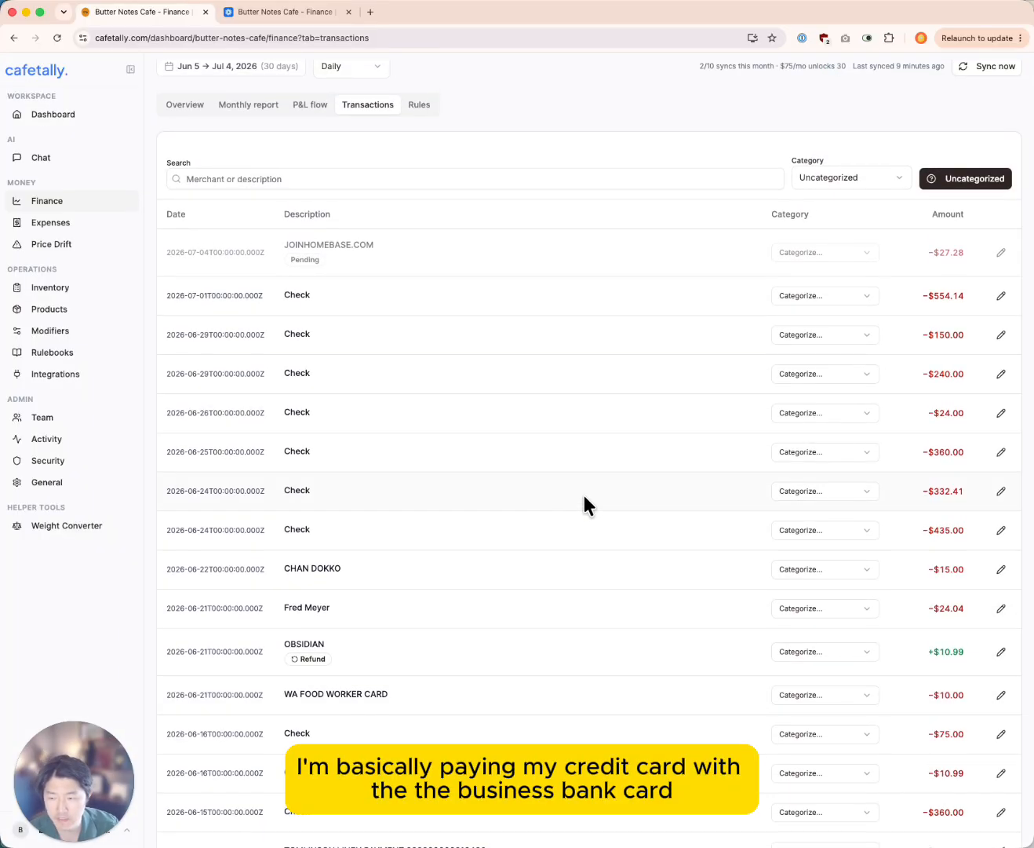
Step: Categorize the WA FOOD WORKER CARD transaction as Other operating, and the OBSIDIAN refund with its similar charge as Software
scroll(584, 495, "up", 1)
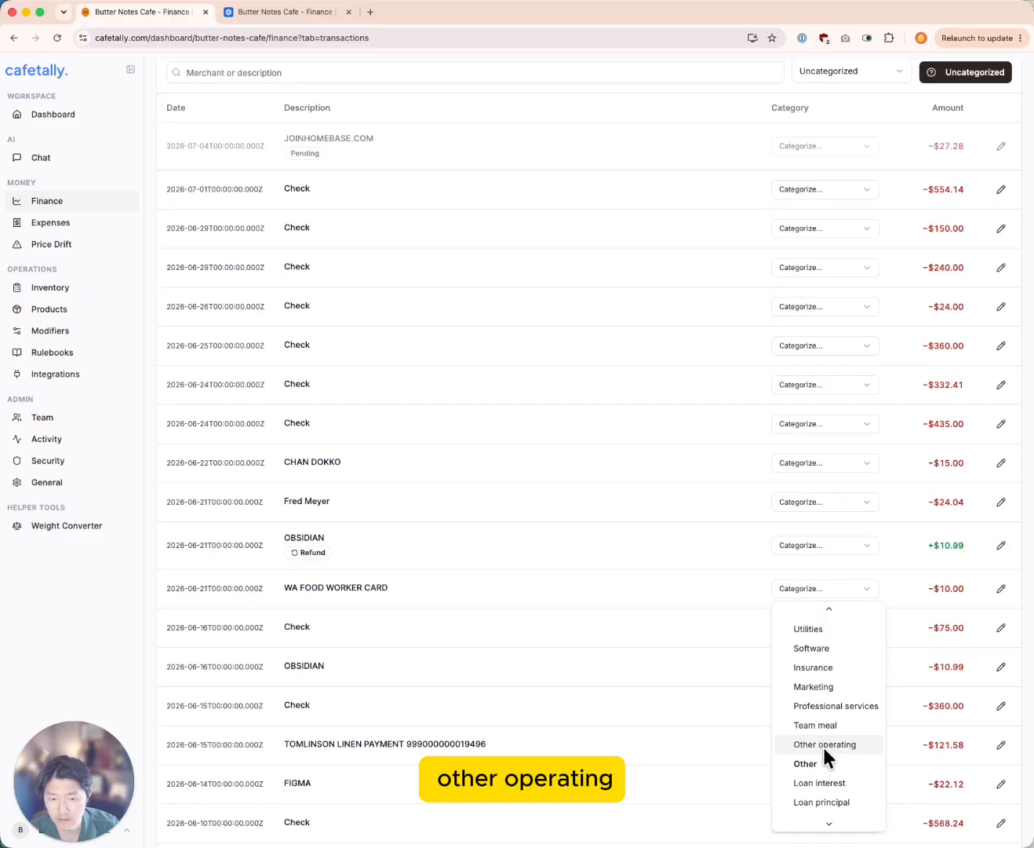
left_click(823, 747)
scroll(806, 461, "down", 1)
left_click(807, 460)
scroll(841, 633, "down", 4)
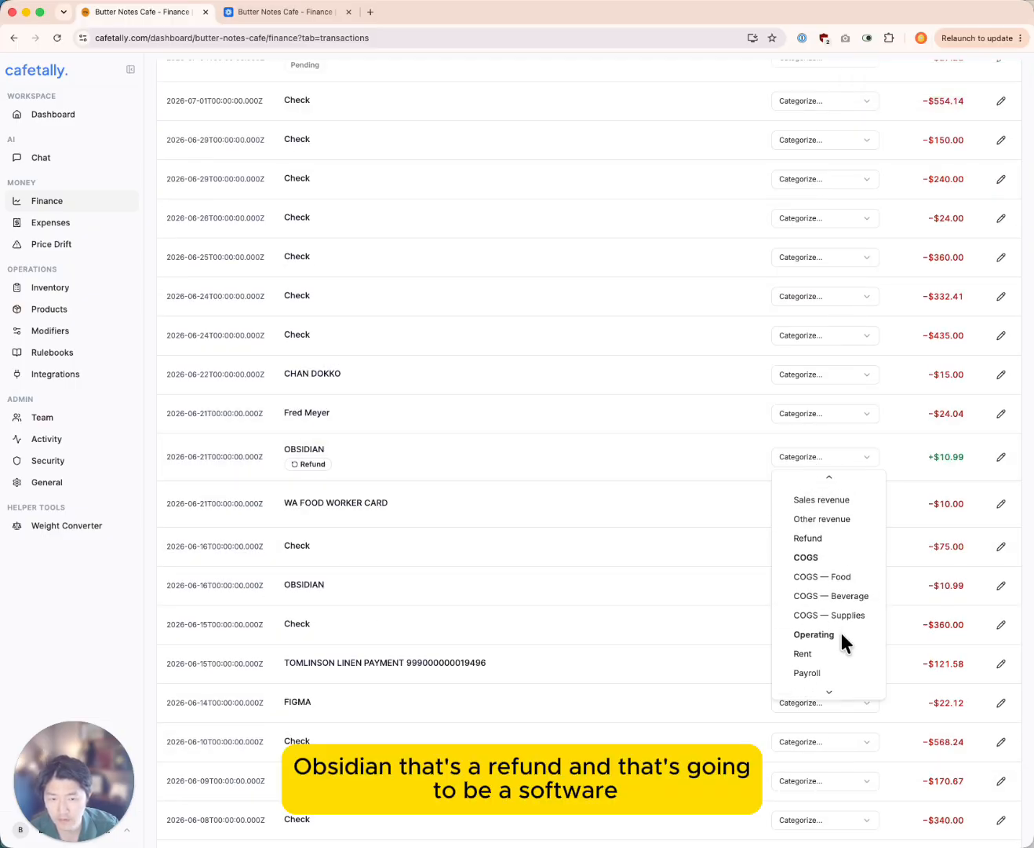
left_click(825, 624)
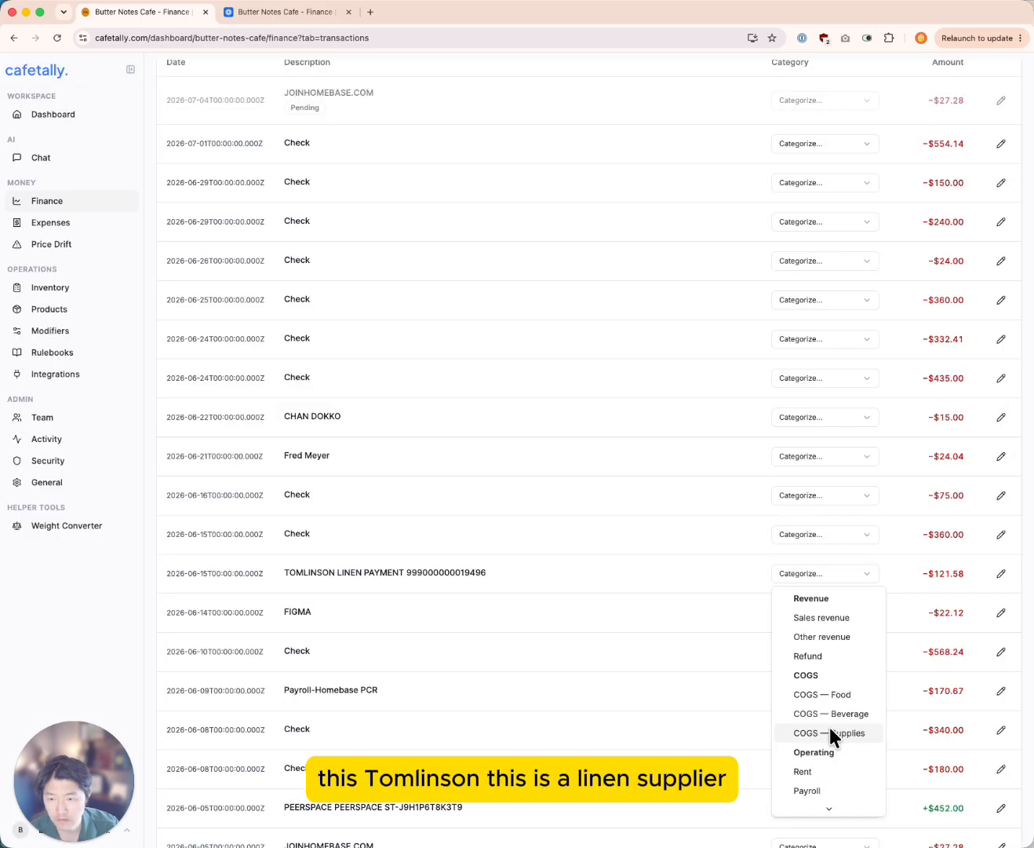
Step: Categorize the TOMLINSON LINEN payment and its similar transactions as COGS — Supplies, and the June 14 FIGMA transaction as Software
left_click(831, 727)
left_click(646, 547)
left_click(800, 537)
scroll(843, 670, "down", 3)
scroll(842, 670, "up", 1)
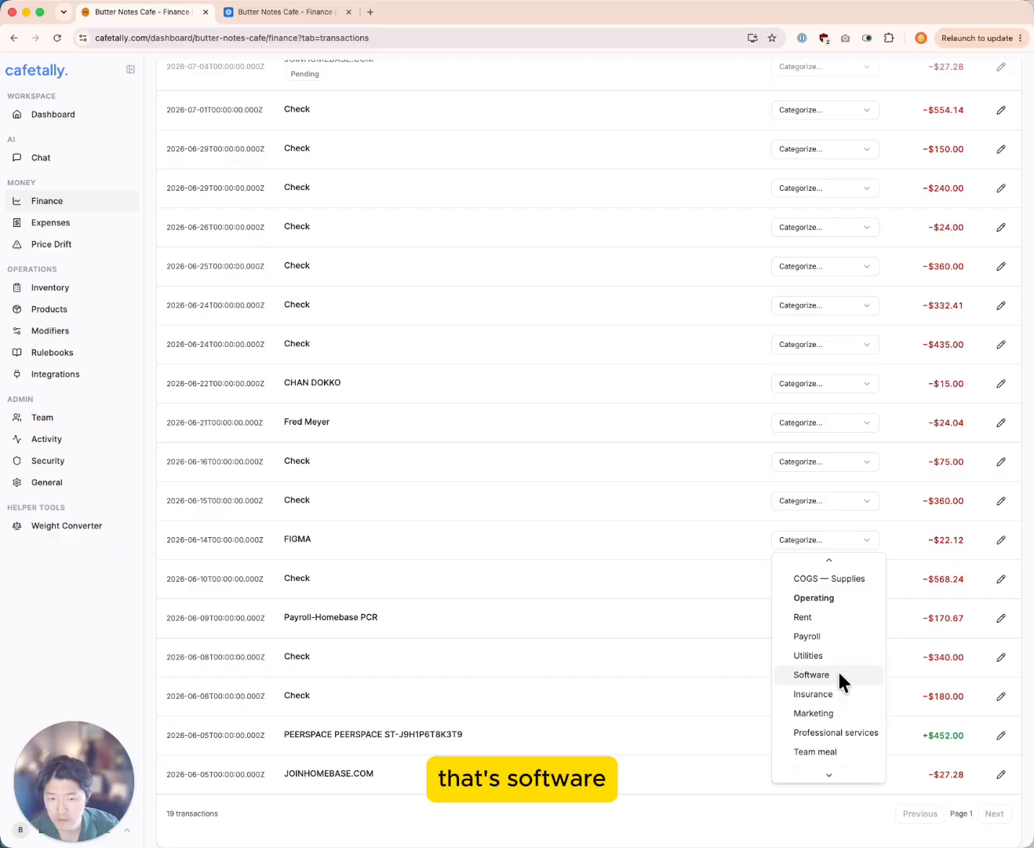
left_click(838, 670)
left_click(676, 484)
Step: Categorize only the June 5 JOINHOMEBASE.COM transaction as Software, dismissing the offer to categorize its similar transactions
scroll(580, 659, "down", 3)
left_click(827, 770)
scroll(843, 661, "down", 3)
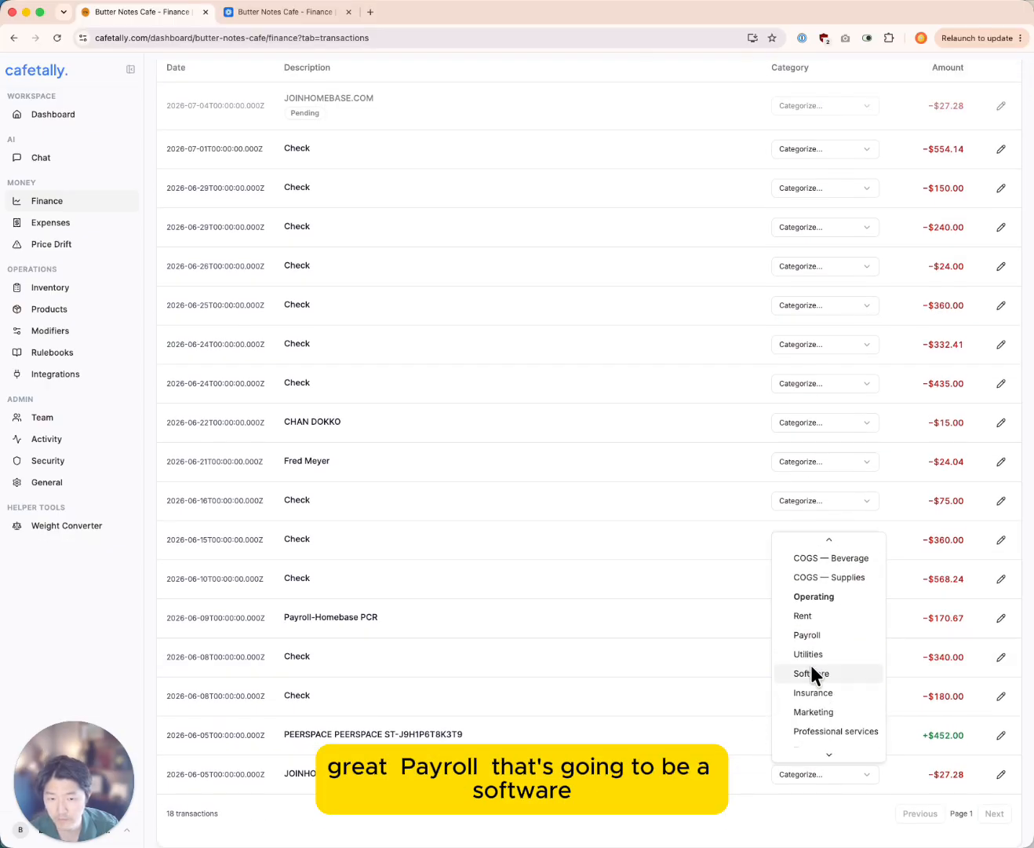
left_click(813, 672)
scroll(581, 530, "up", 1)
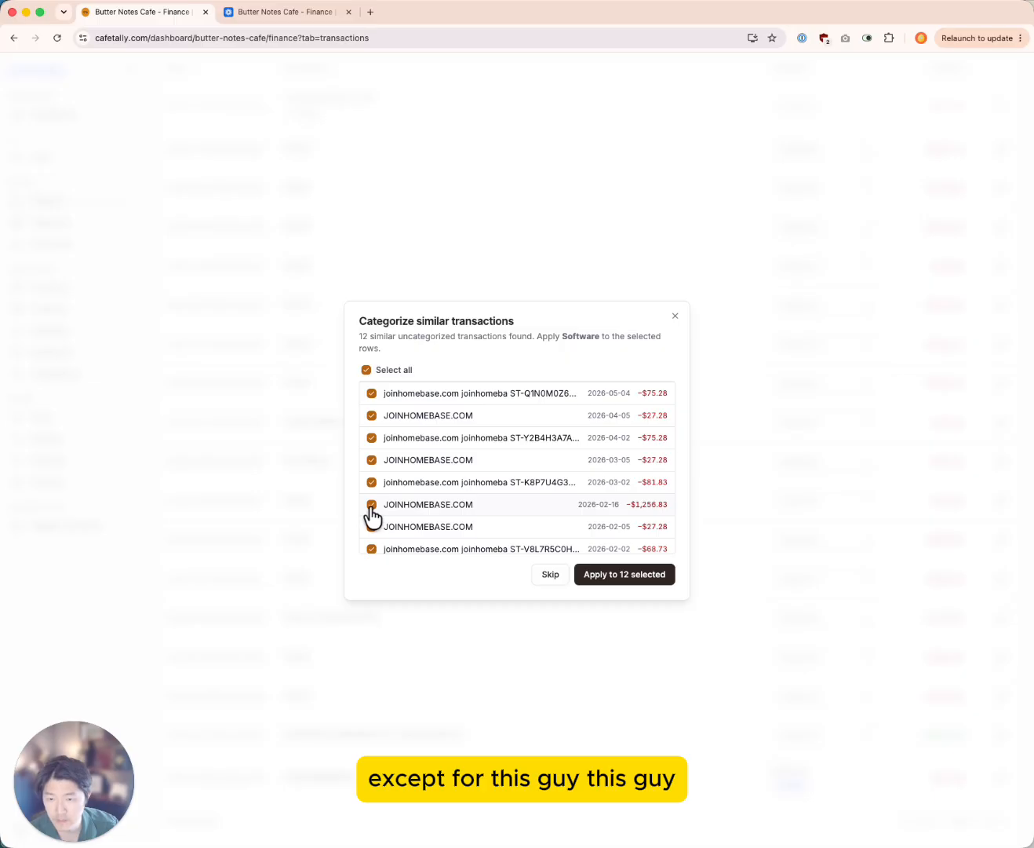
scroll(503, 445, "up", 2)
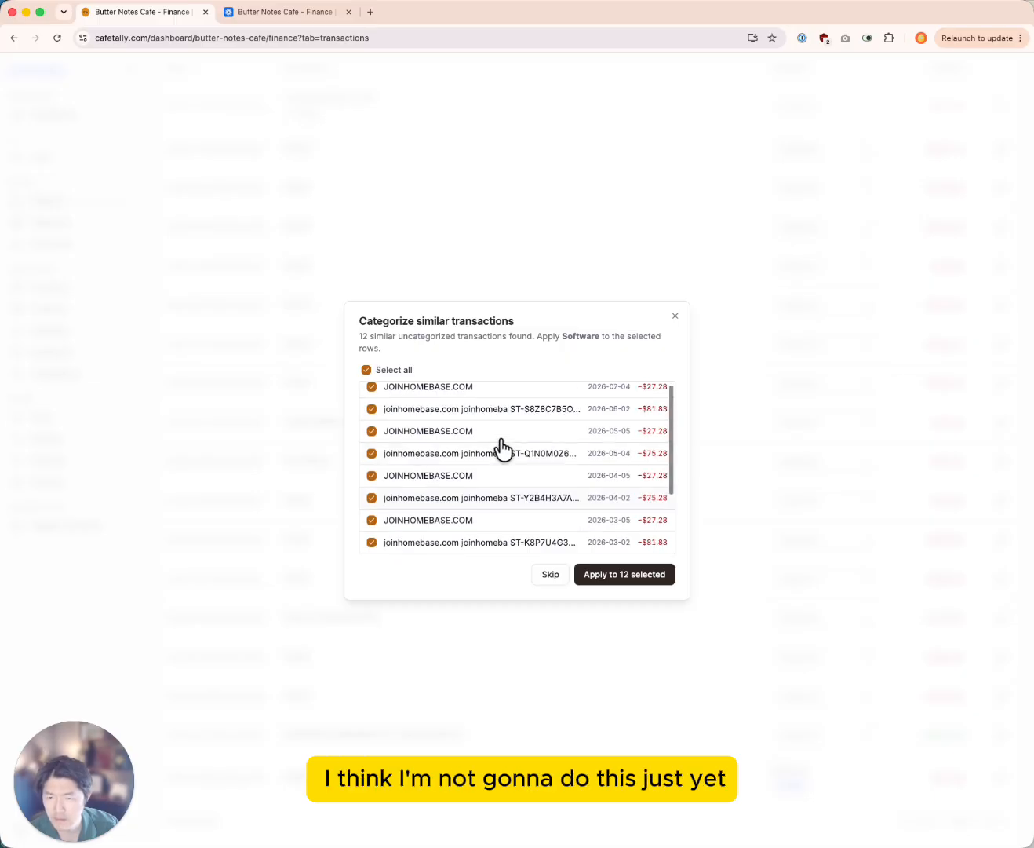
left_click(675, 315)
Step: Categorize the June 5 PEERSPACE payment and its 4 similar transactions as Sales revenue, and the Fred Meyer transaction as COGS — Food
left_click(825, 735)
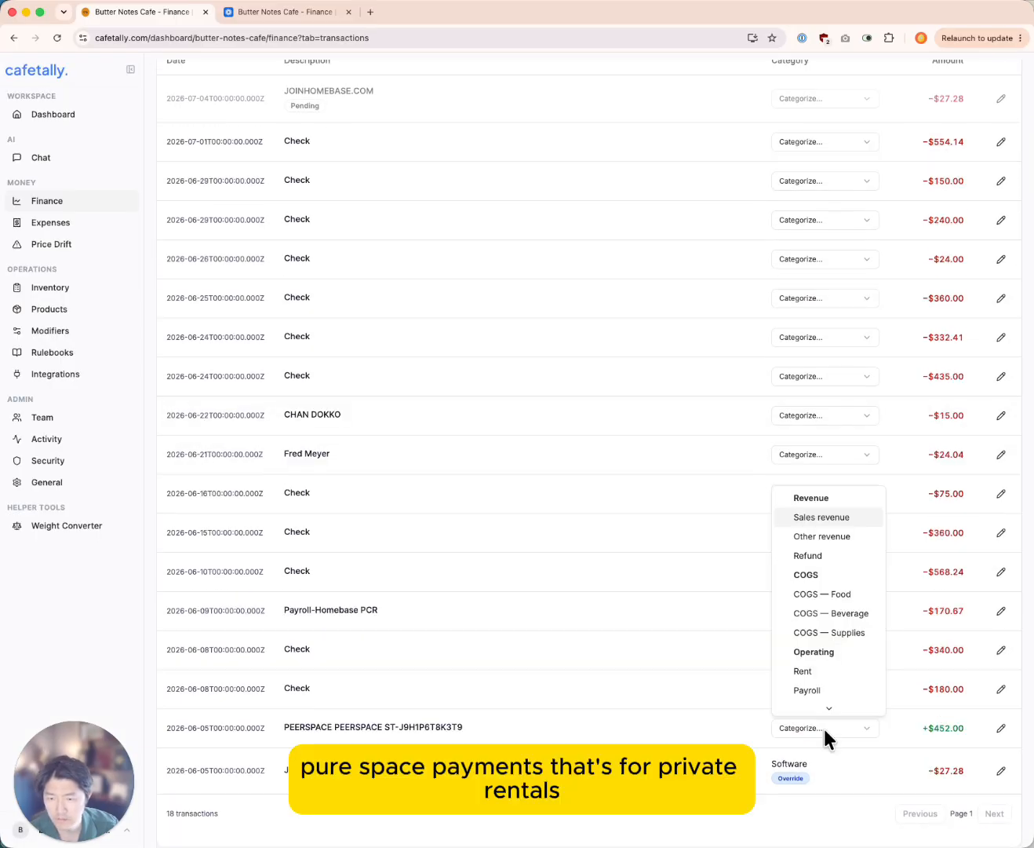
left_click(831, 517)
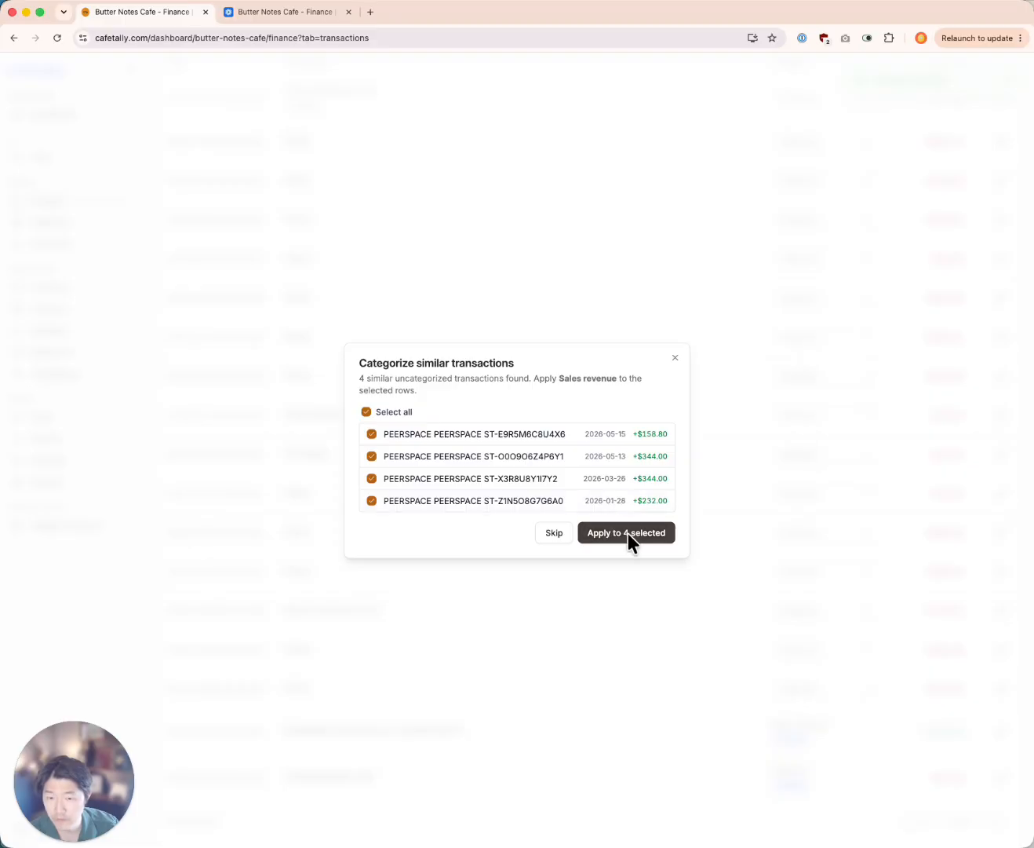
left_click(626, 534)
scroll(596, 504, "down", 3)
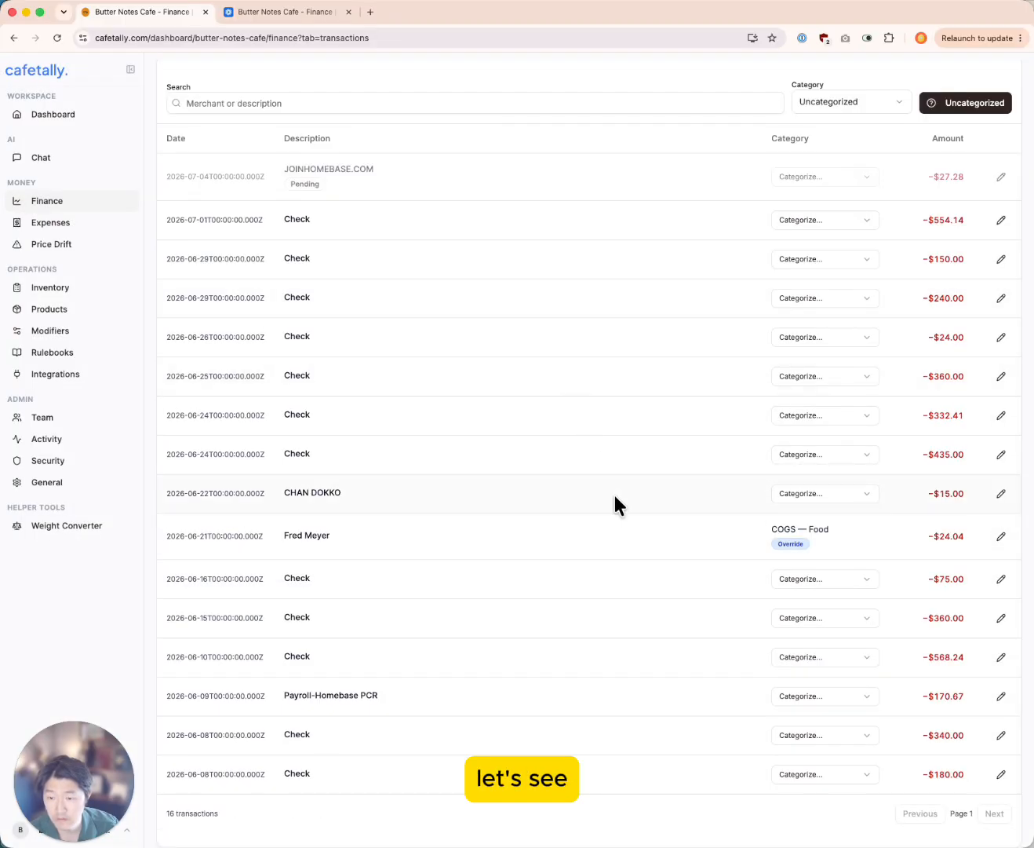
Step: Search the uncategorized transactions for "payroll", then categorize the Payroll-Homebase PCR transaction as Payroll and apply that to similar ones
type("payroll")
left_click(826, 302)
scroll(843, 467, "down", 2)
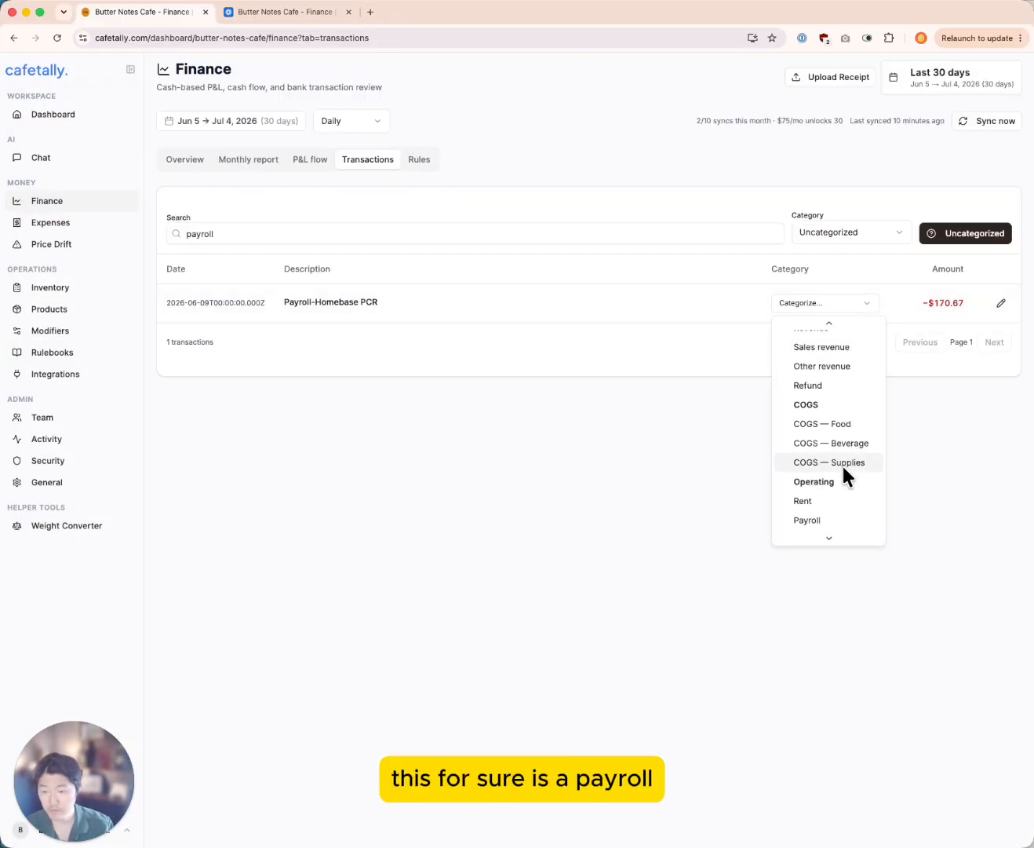
left_click(824, 481)
left_click(633, 574)
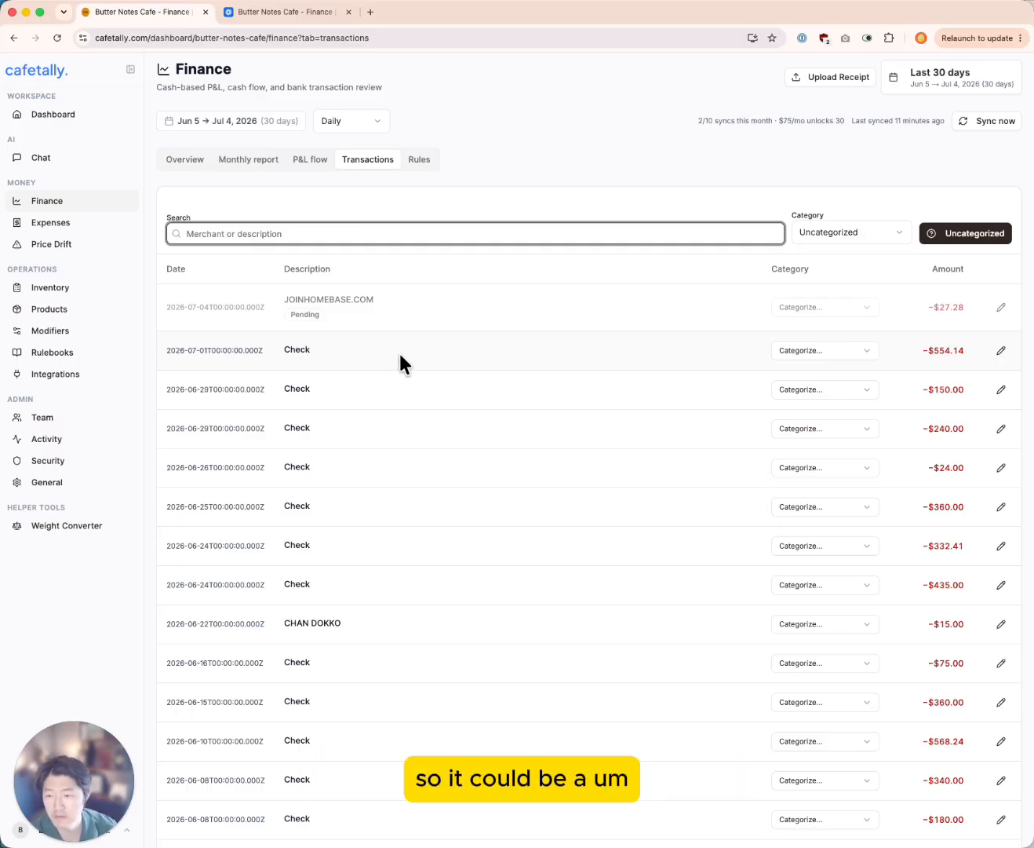
left_click(788, 348)
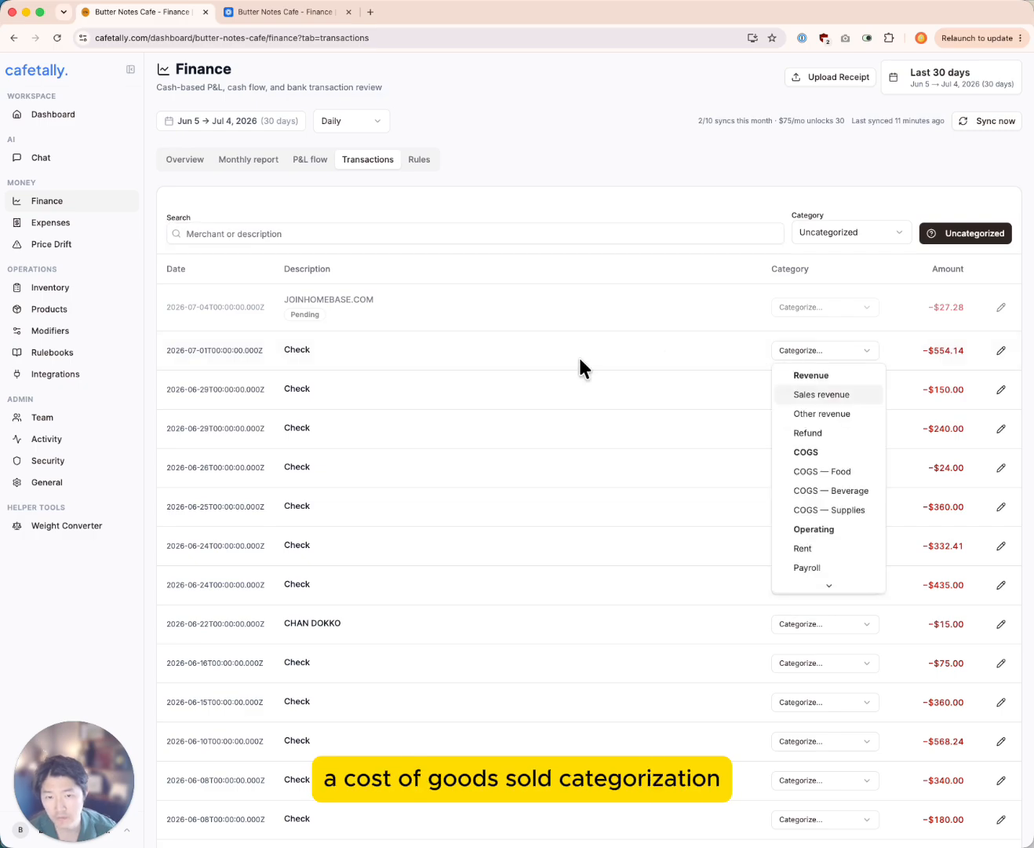
left_click(637, 371)
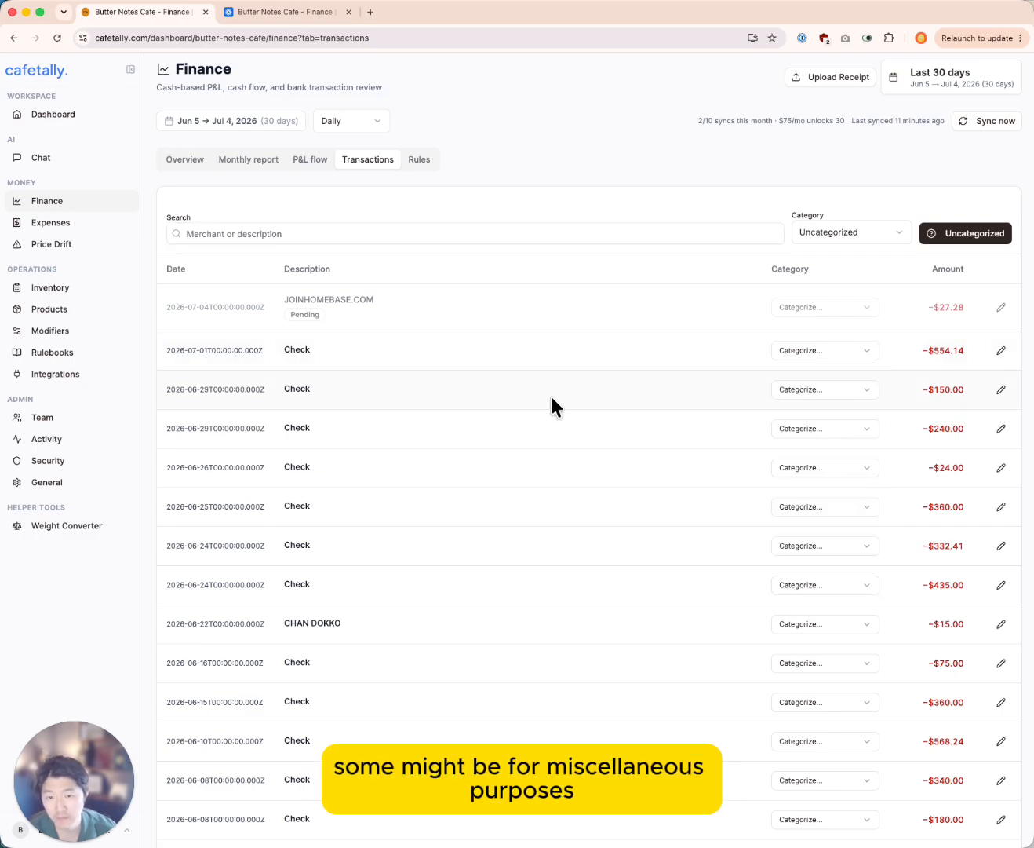
scroll(552, 397, "down", 2)
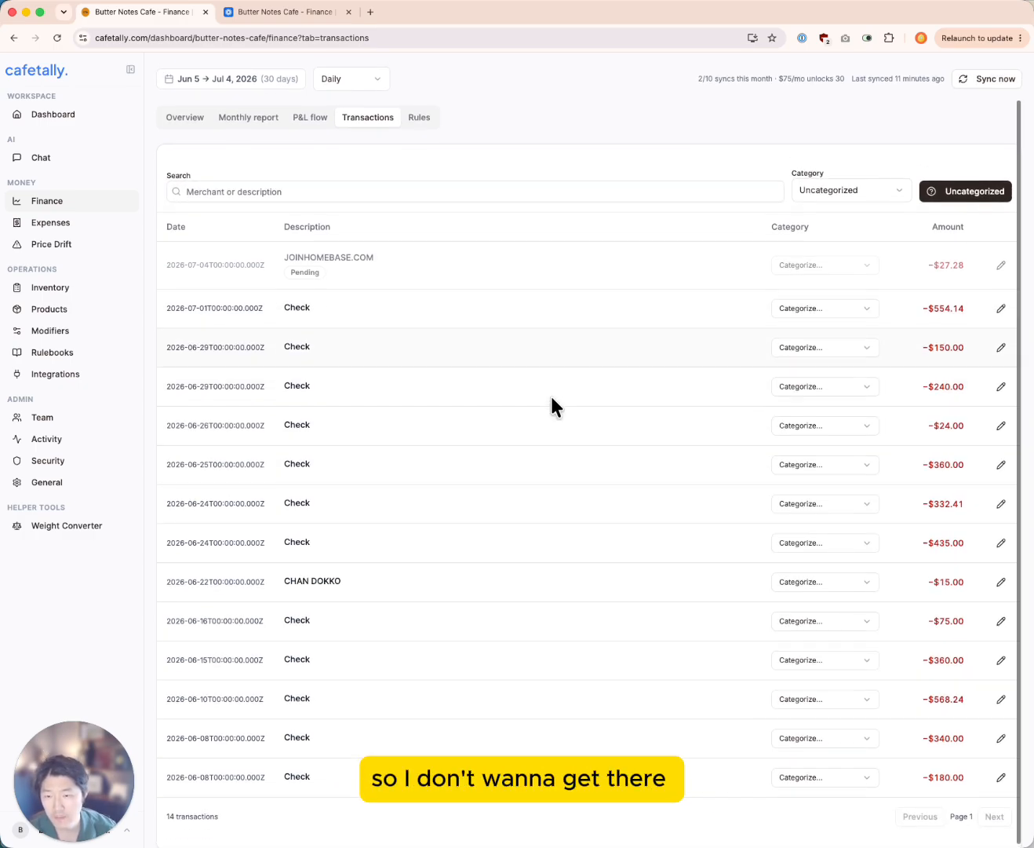
scroll(336, 286, "up", 2)
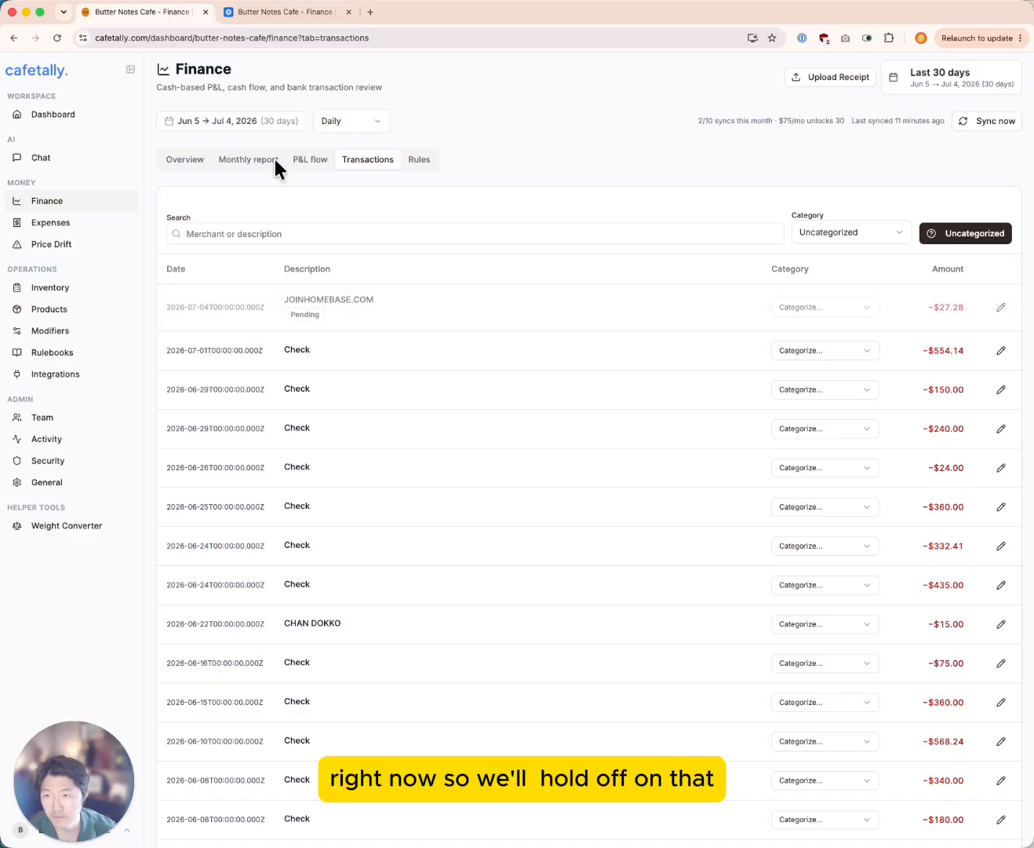
Step: Examine the April to July sales revenue, payroll and COGS rows in the cash-based restaurant P&L monthly report
left_click(240, 160)
scroll(619, 416, "right", 3)
scroll(517, 479, "down", 6)
scroll(517, 479, "up", 6)
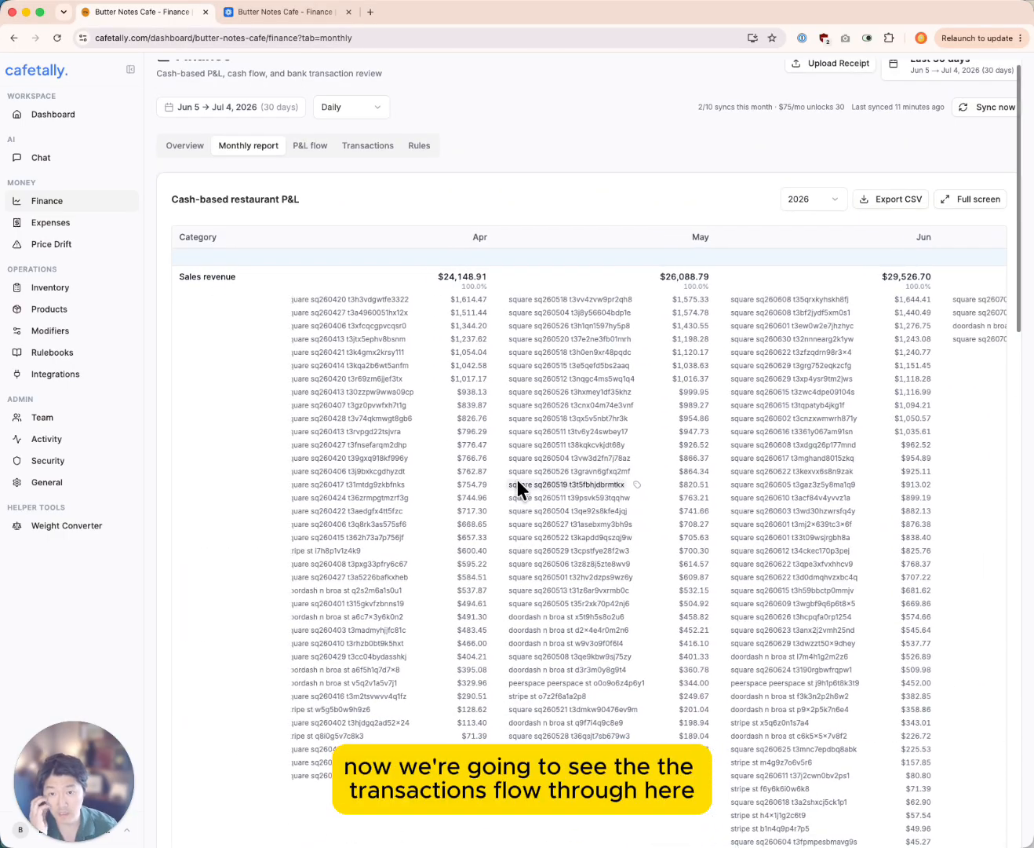
scroll(517, 480, "right", 3)
scroll(517, 479, "down", 1)
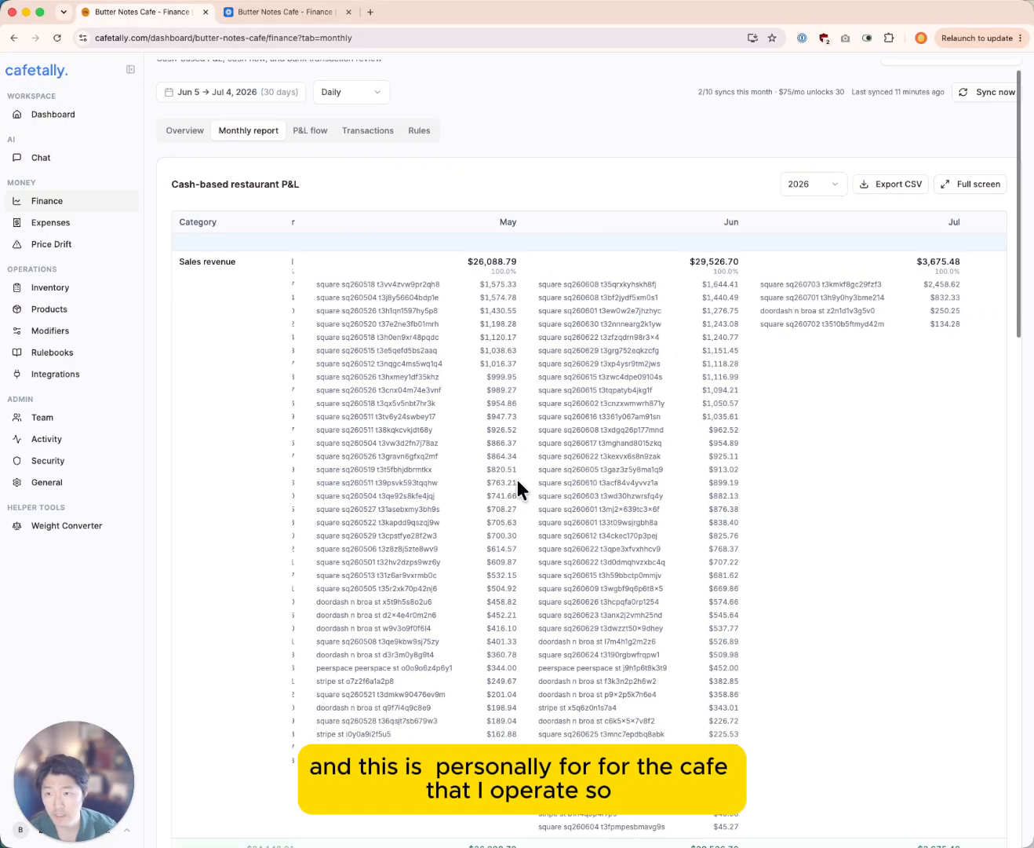
scroll(518, 480, "left", 1)
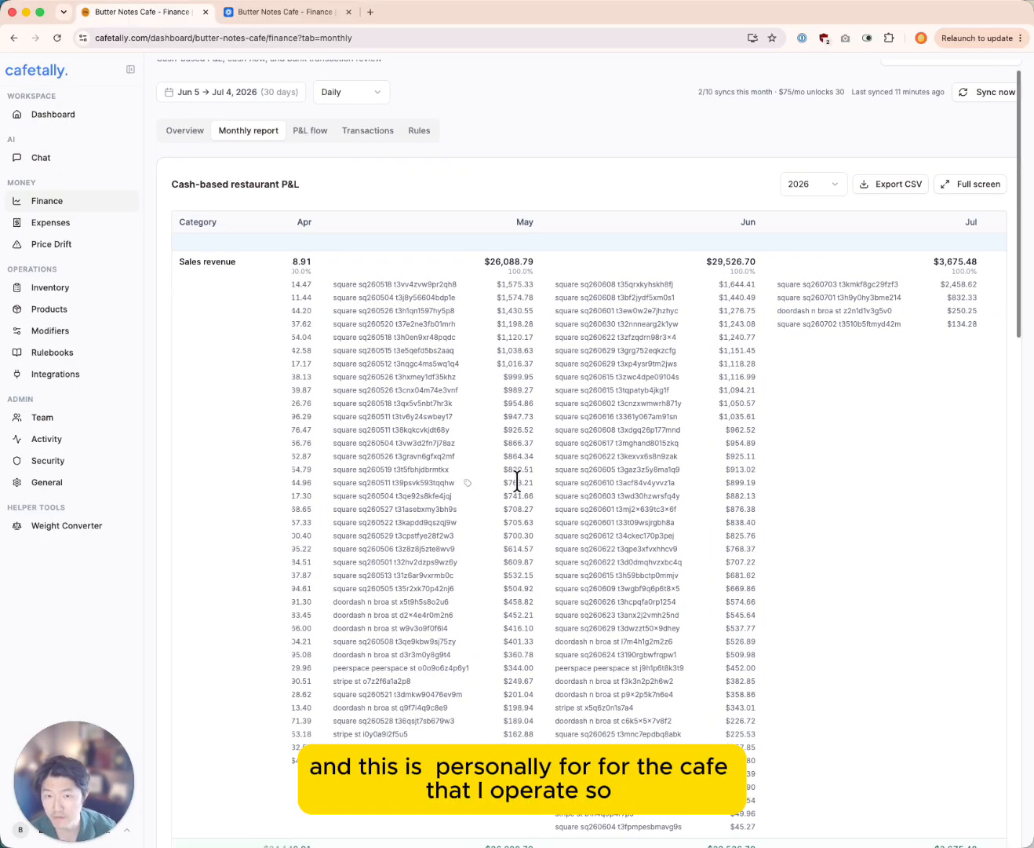
scroll(518, 479, "down", 1)
scroll(517, 478, "left", 2)
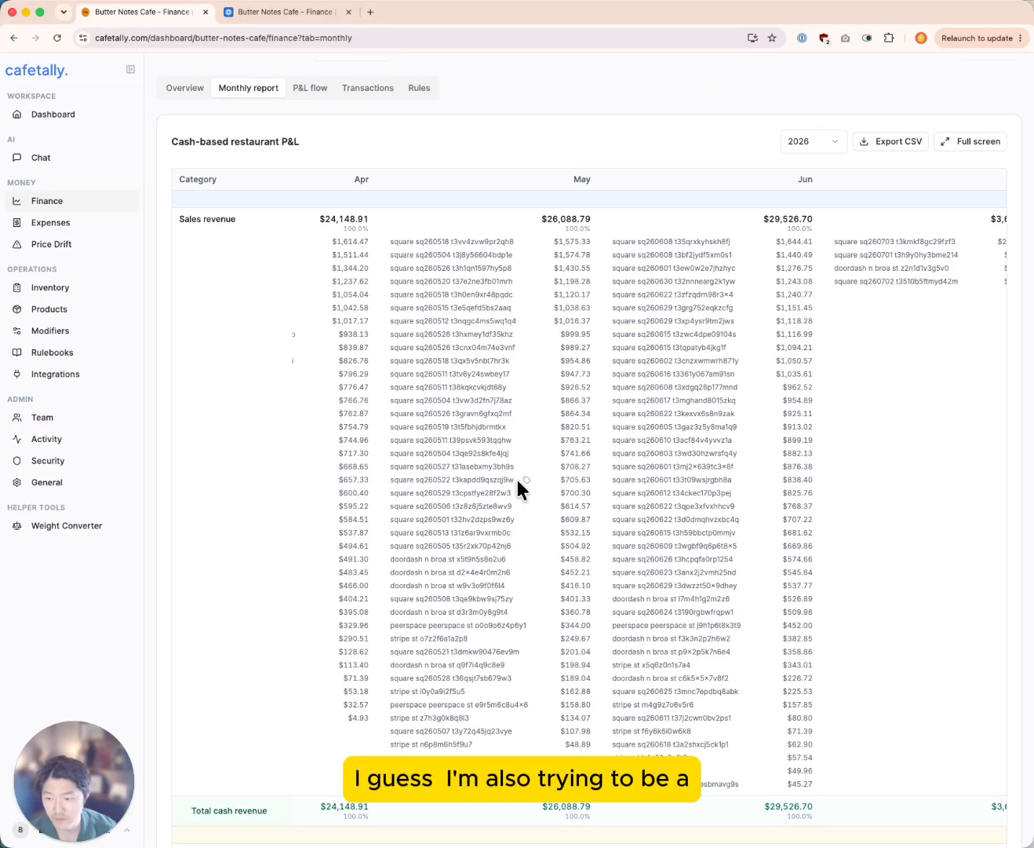
scroll(517, 479, "down", 1)
scroll(518, 481, "down", 3)
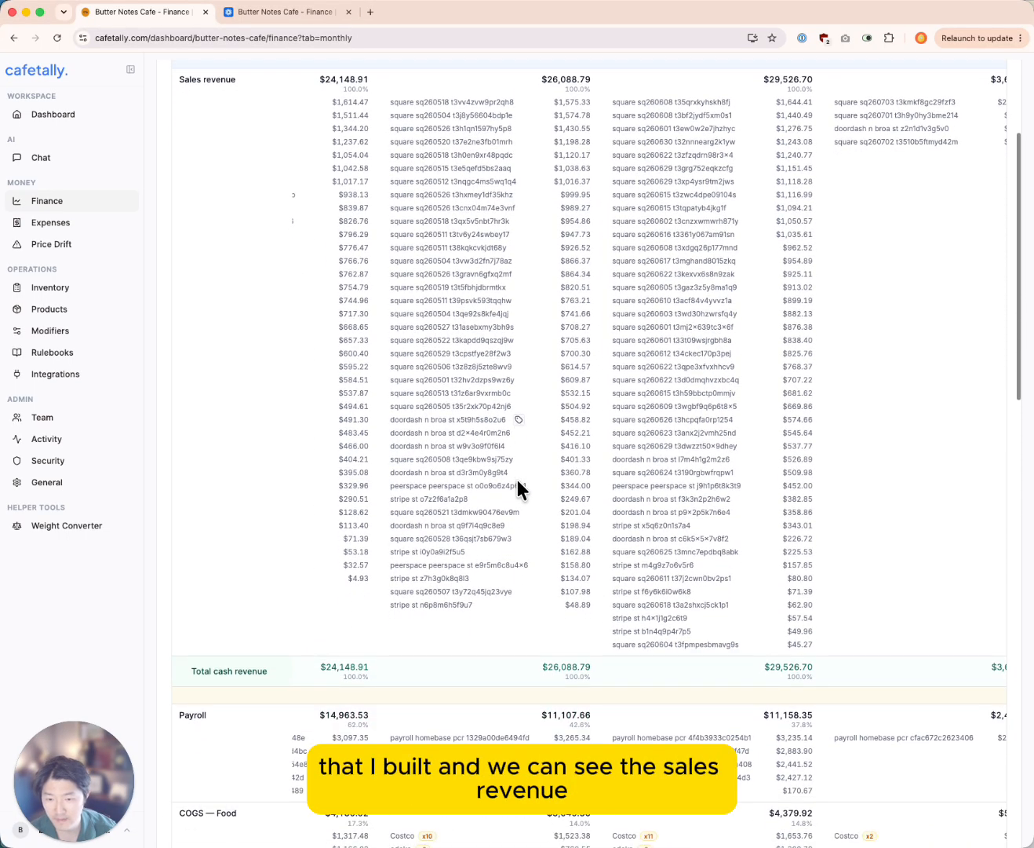
scroll(517, 480, "up", 1)
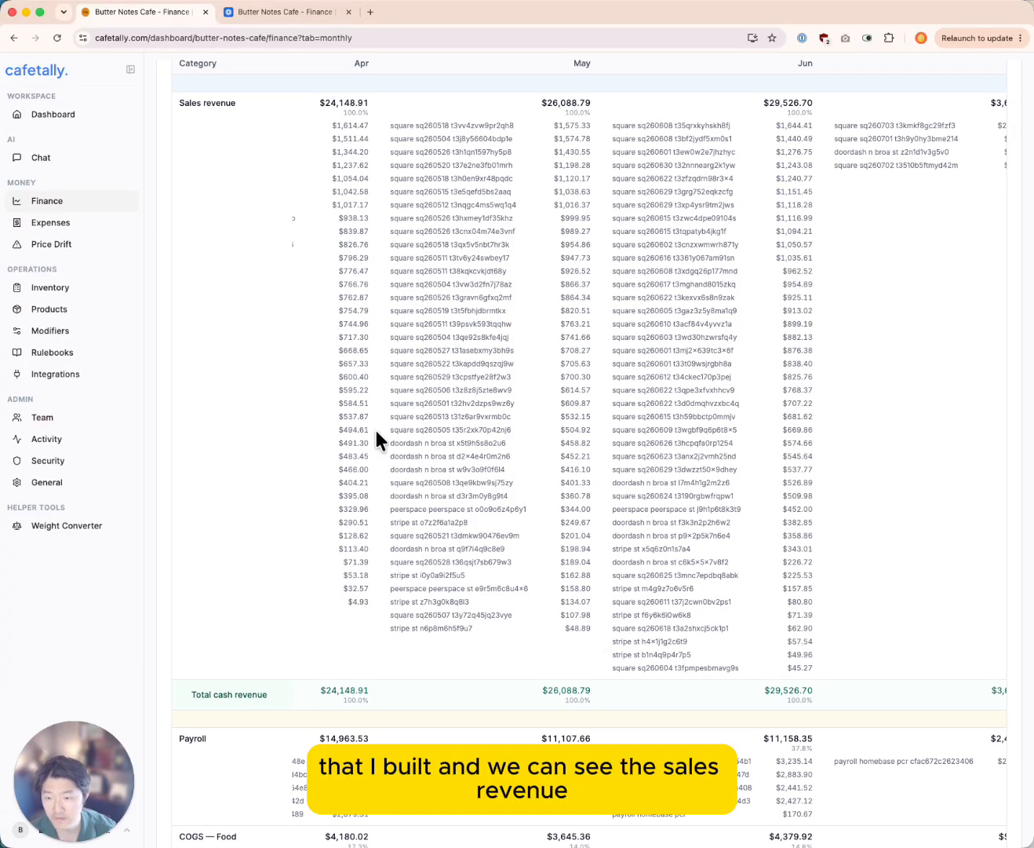
Step: Examine the April to June prime cost, operating expense, tax payment, uncategorized and net income rows of the monthly P&L
scroll(376, 429, "down", 12)
scroll(590, 556, "down", 2)
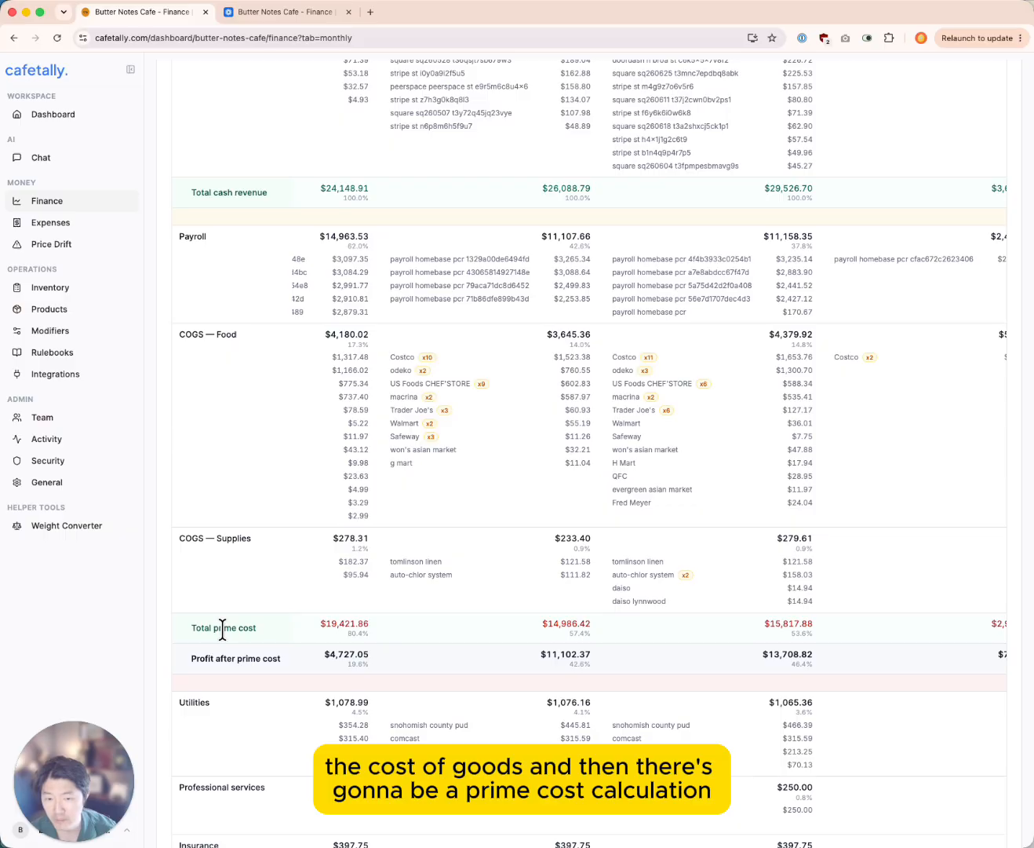
scroll(222, 628, "down", 14)
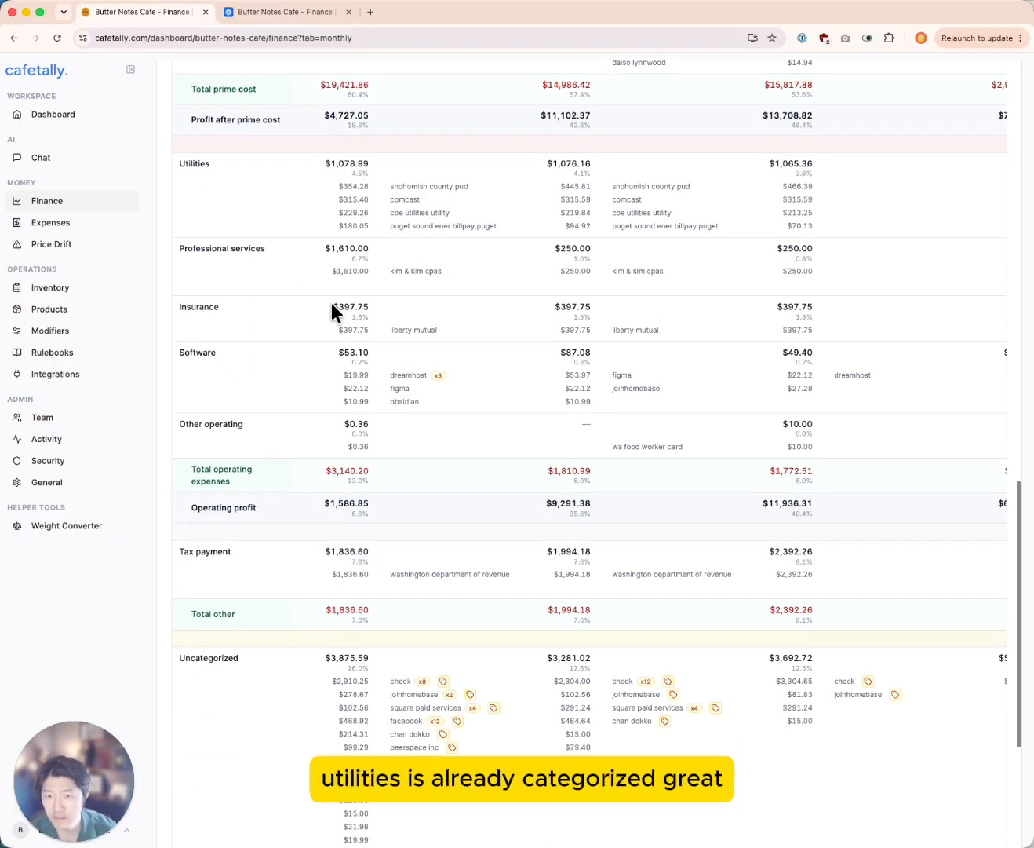
scroll(444, 377, "down", 1)
scroll(445, 373, "down", 3)
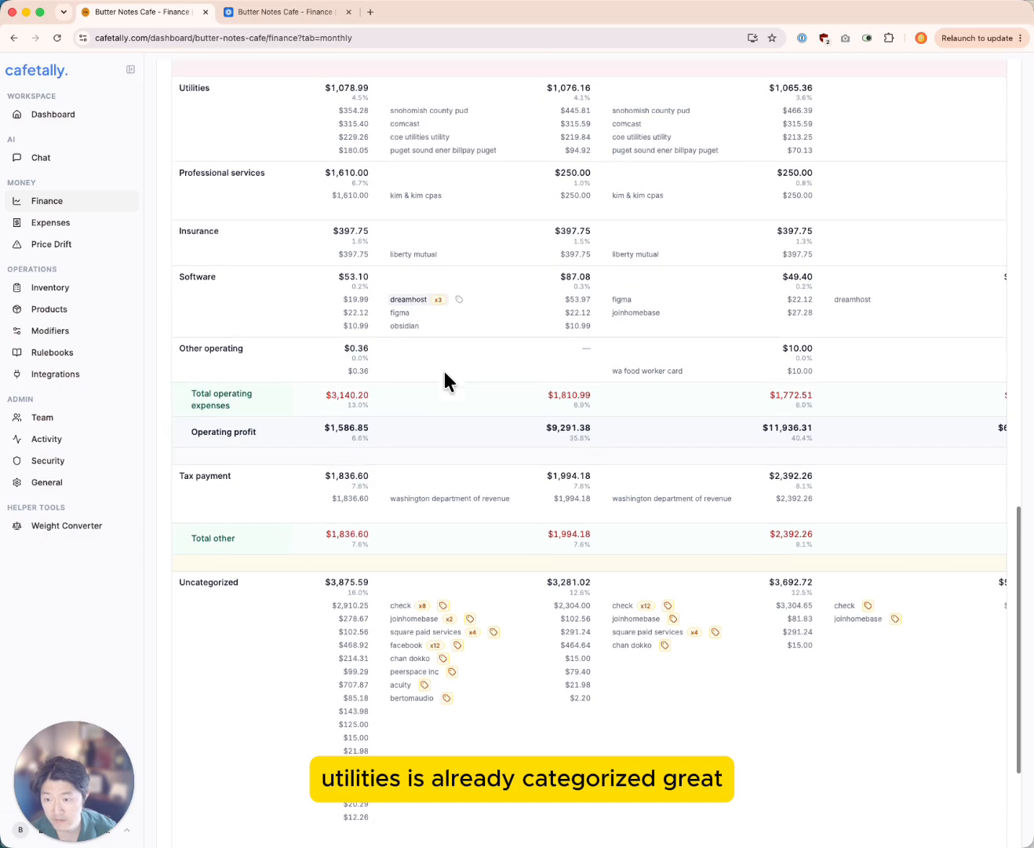
scroll(444, 371, "down", 5)
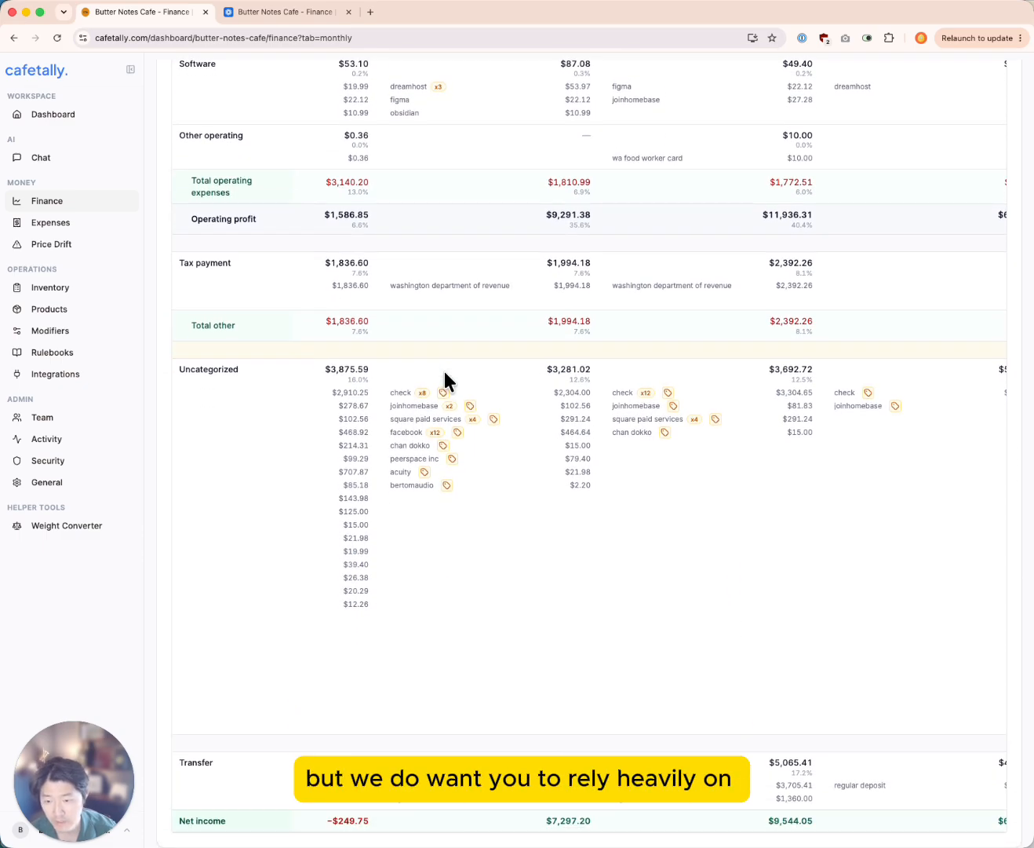
Step: View the list of remaining uncategorized bank transactions and return to the cash-based monthly P&L report
scroll(568, 541, "up", 20)
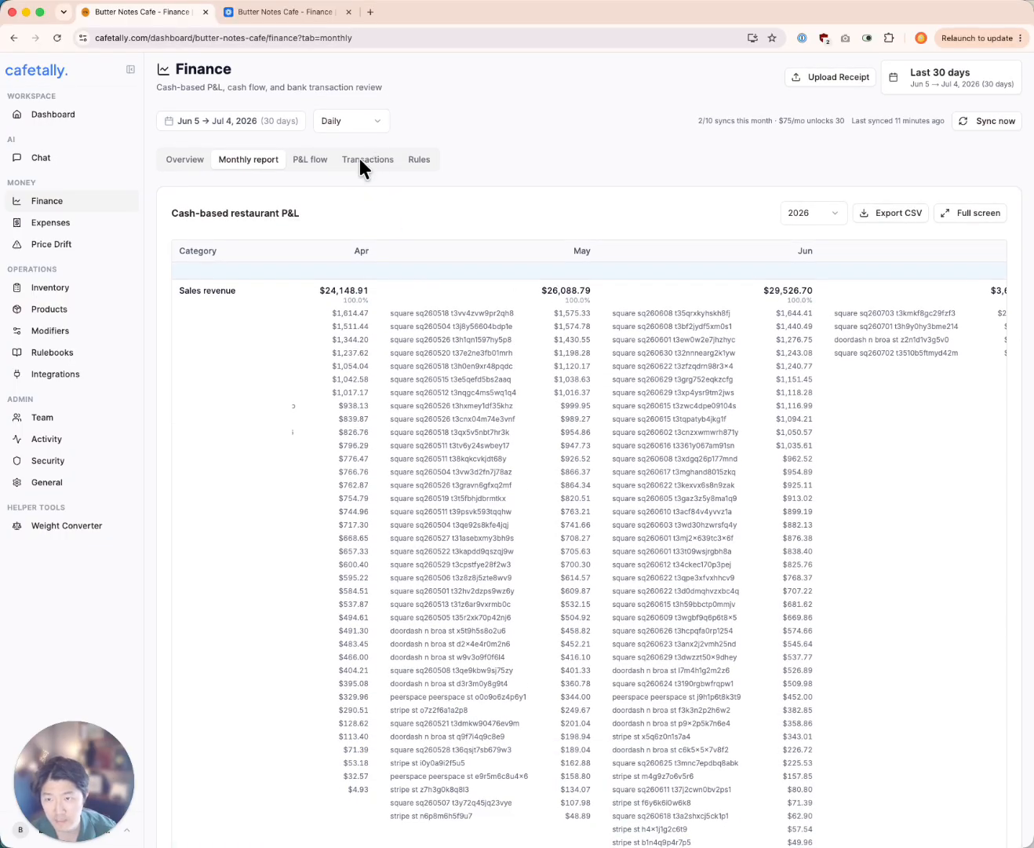
left_click(360, 161)
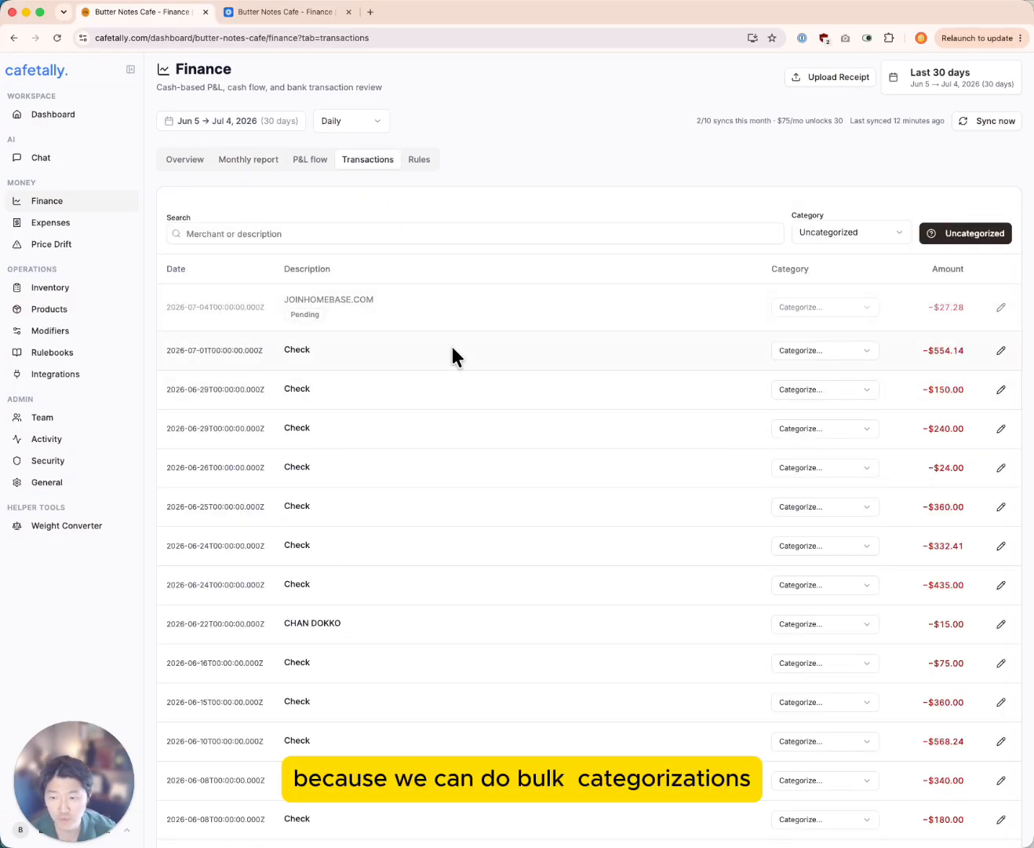
left_click(232, 156)
Step: Examine the January to March sales revenue, payroll and COGS — Food rows in the 2026 monthly P&L report
scroll(668, 528, "down", 1)
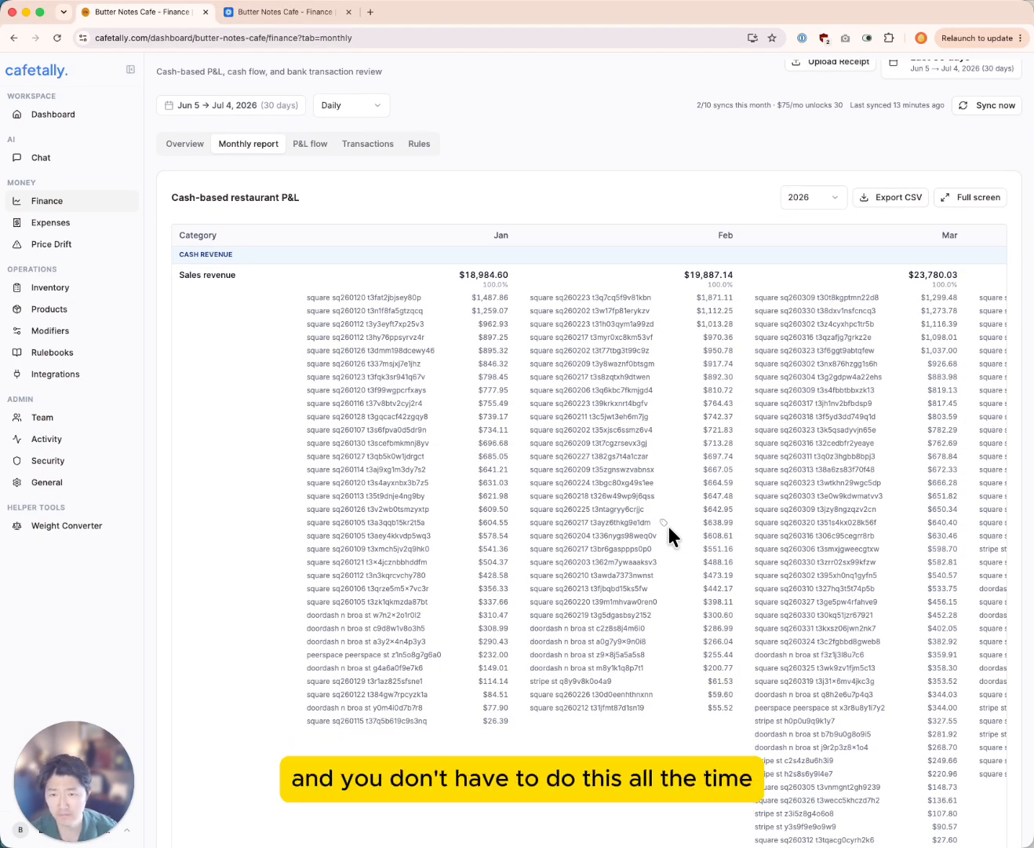
scroll(668, 526, "down", 1)
scroll(668, 525, "right", 2)
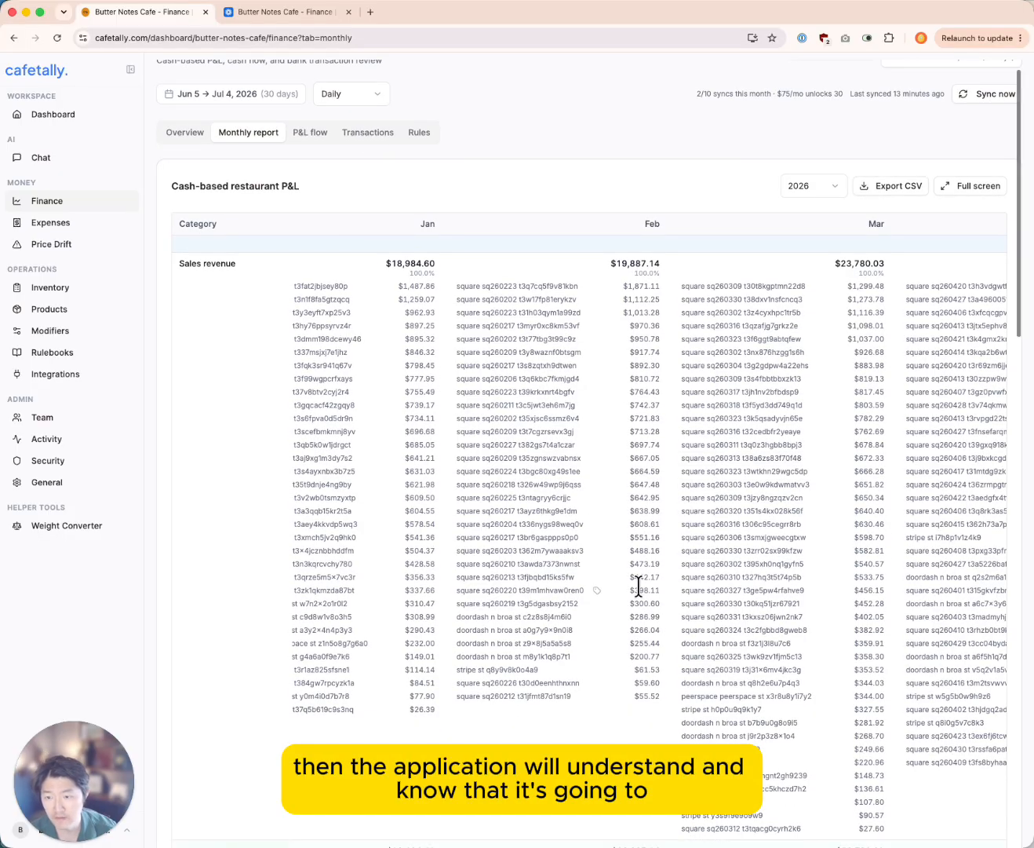
scroll(637, 586, "down", 3)
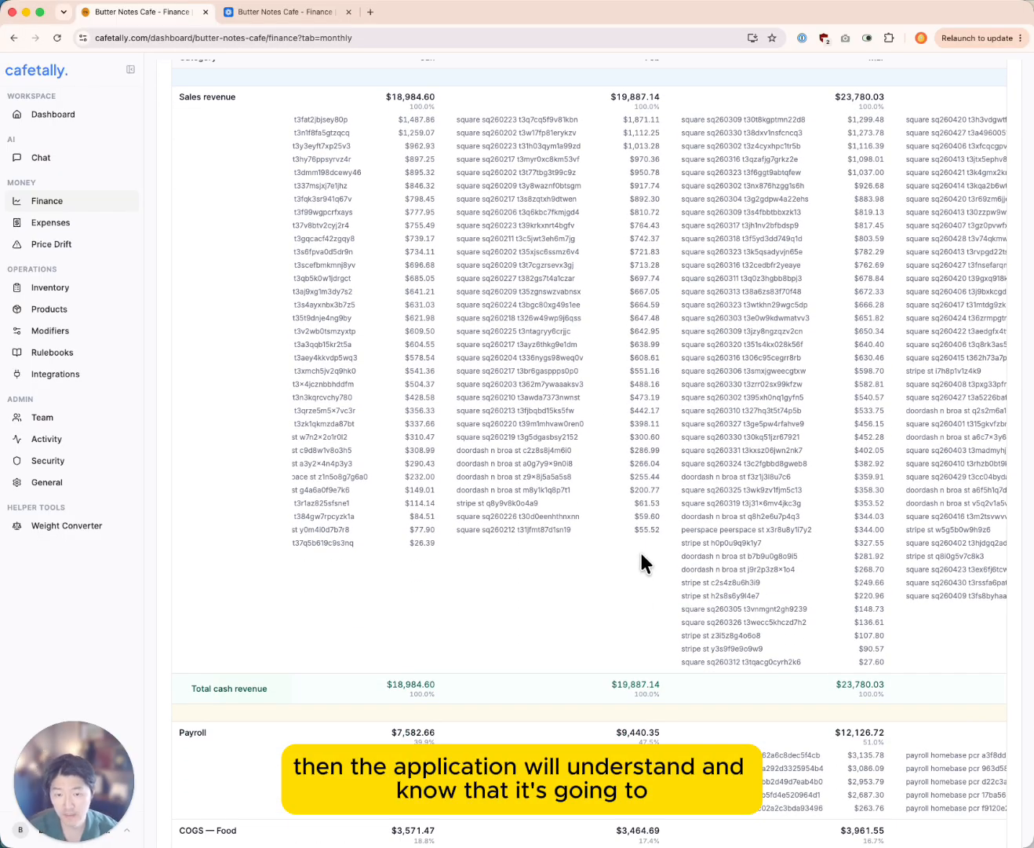
scroll(641, 533, "down", 1)
scroll(641, 523, "up", 1)
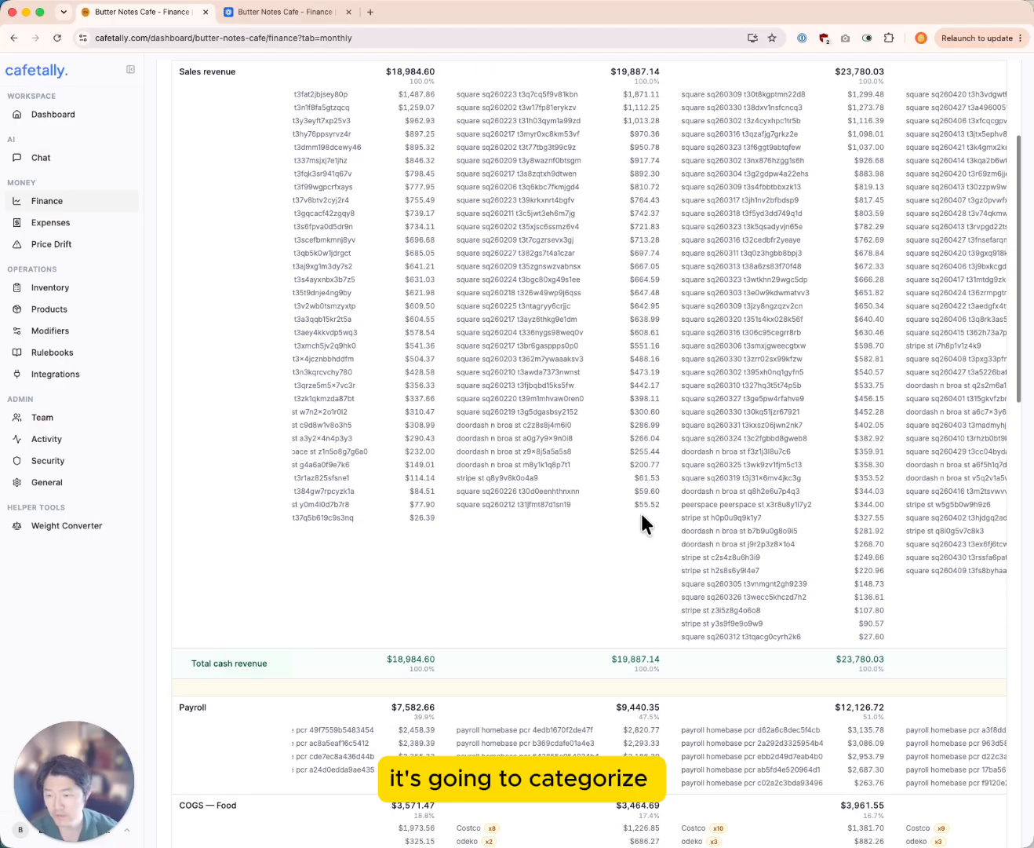
scroll(641, 518, "up", 3)
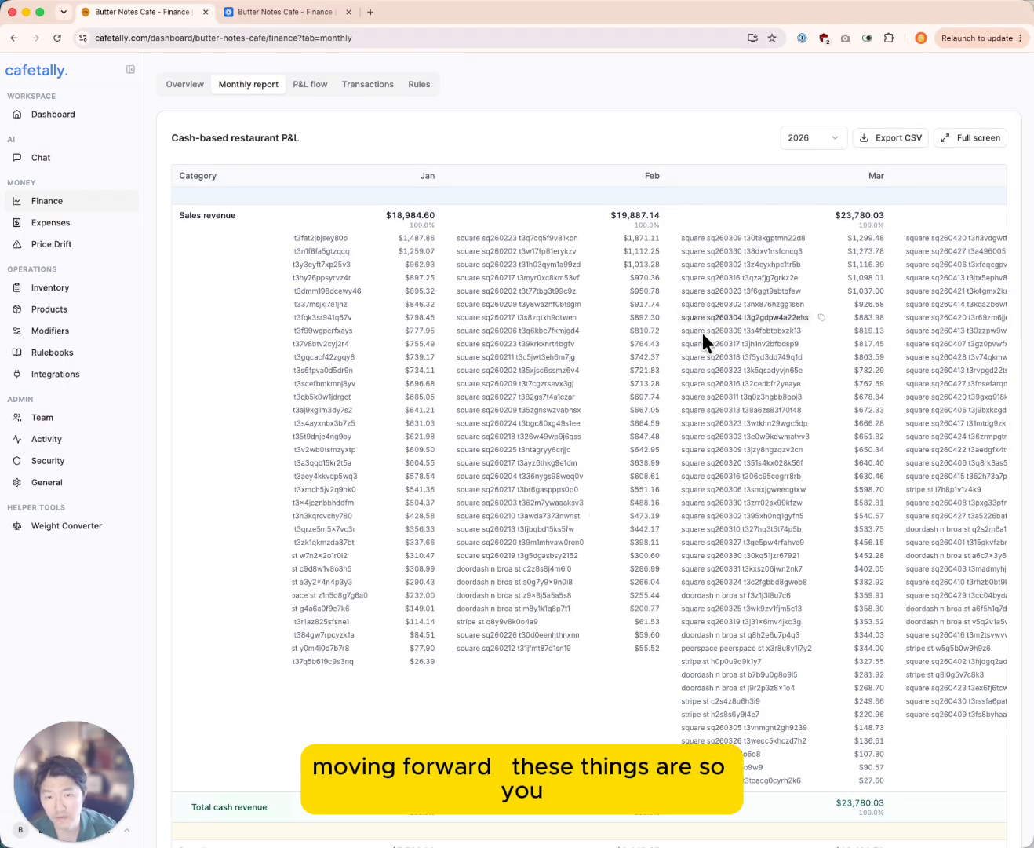
scroll(686, 519, "down", 1)
scroll(738, 354, "up", 3)
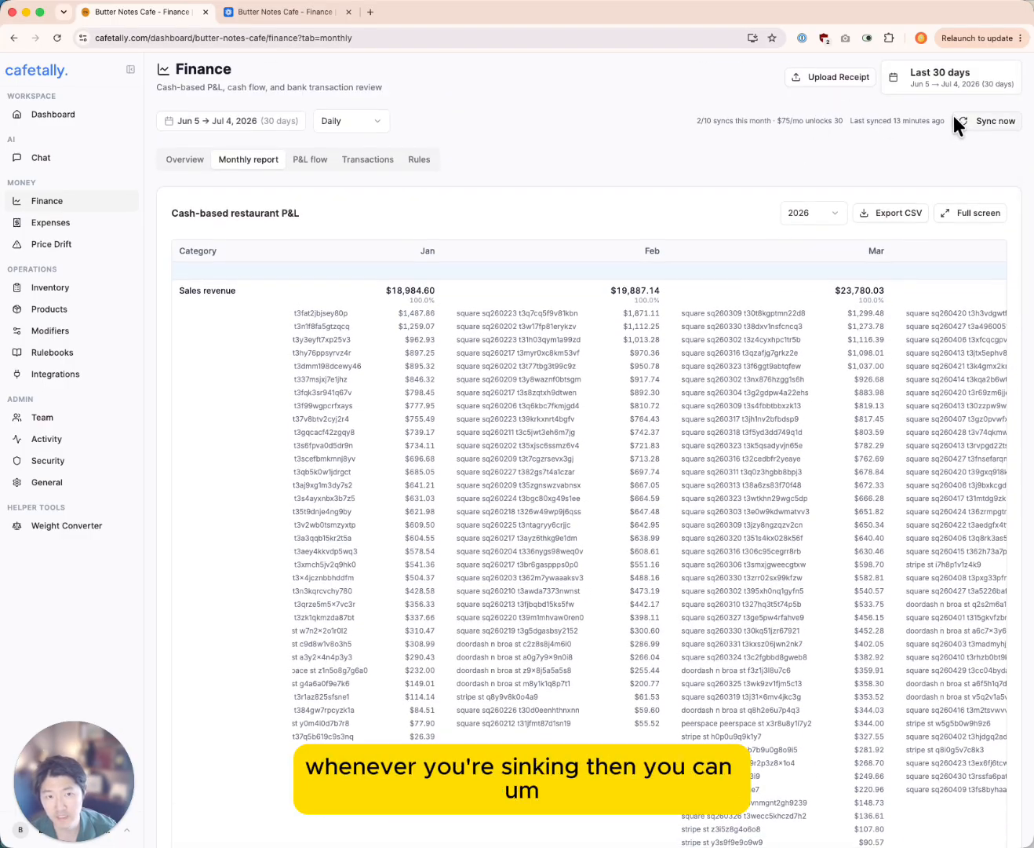
scroll(681, 542, "down", 2)
scroll(611, 485, "down", 1)
scroll(690, 408, "down", 1)
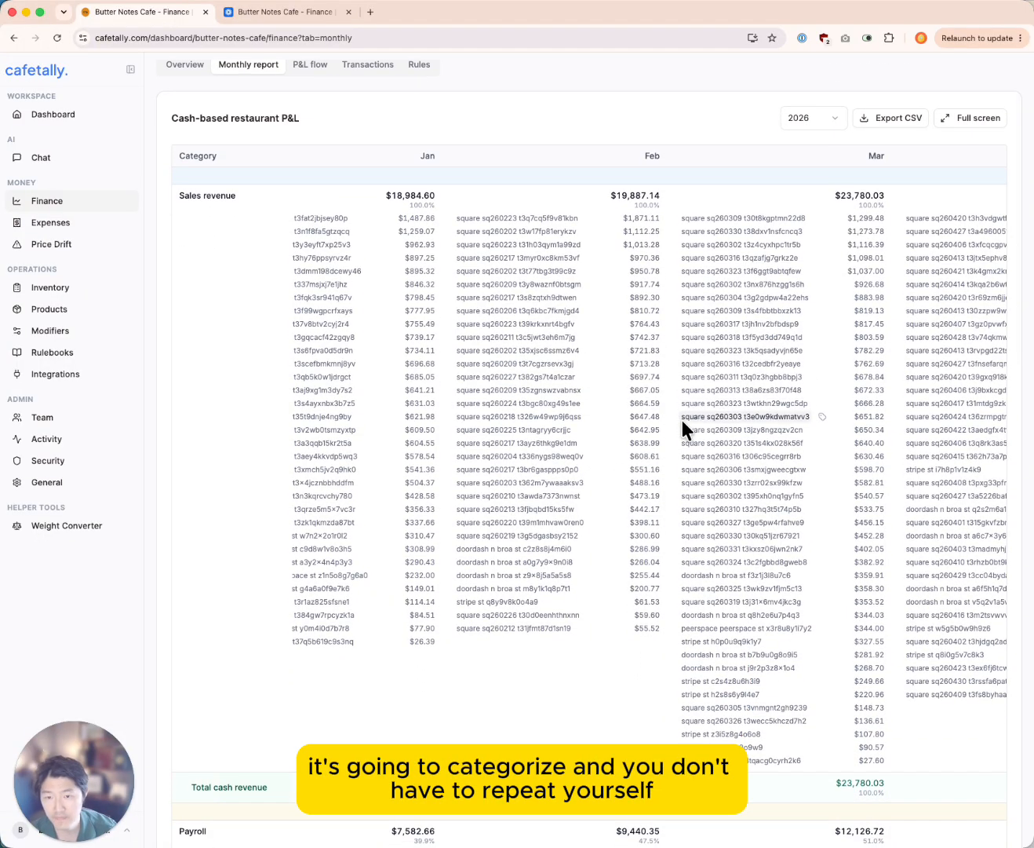
scroll(683, 421, "down", 2)
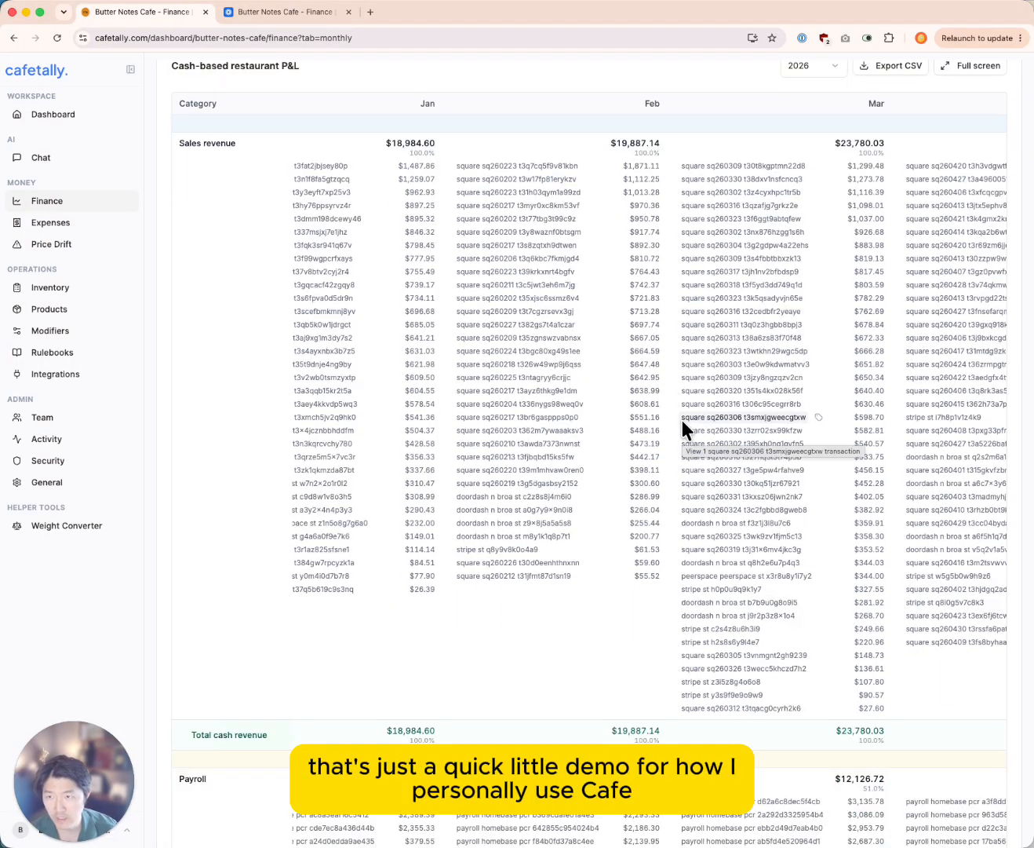